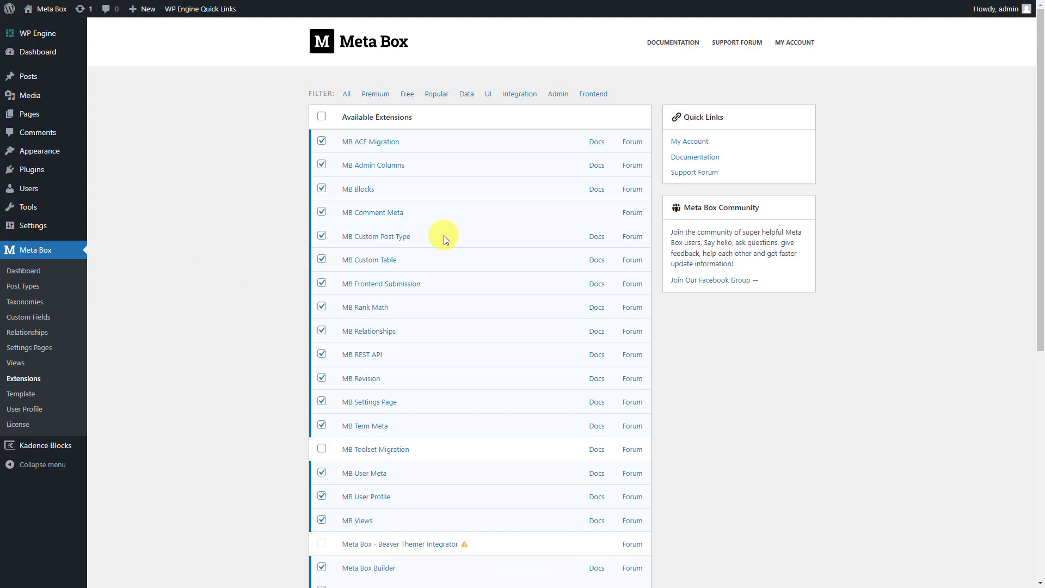
{"action": "scroll", "coordinate": [442, 235], "scroll_direction": "down", "scroll_amount": 2}
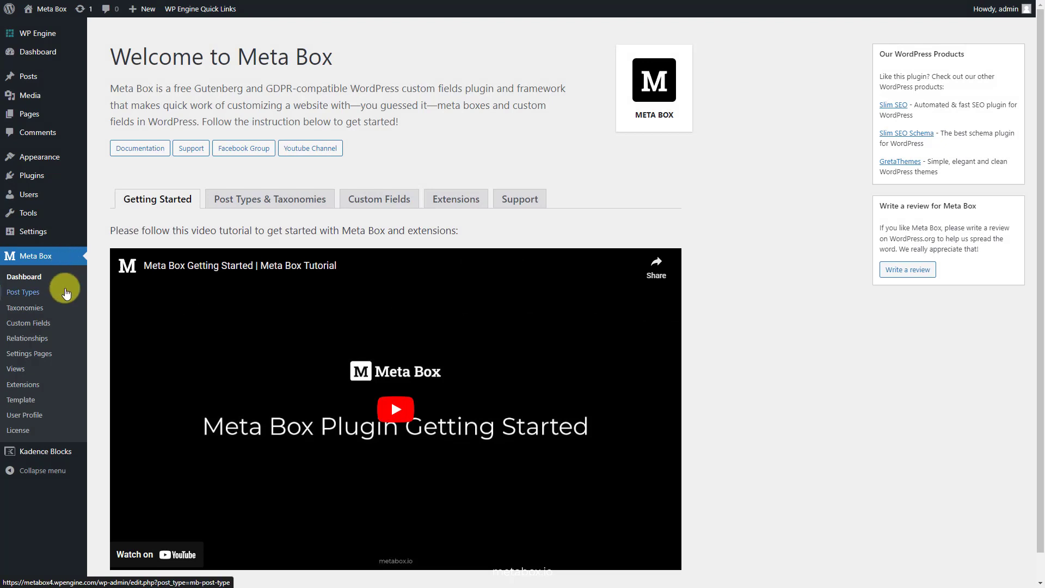
Create and publish a custom post type with plural name Restaurants and singular name Restaurant.
{"action": "left_click", "coordinate": [65, 292]}
{"action": "left_click", "coordinate": [196, 41]}
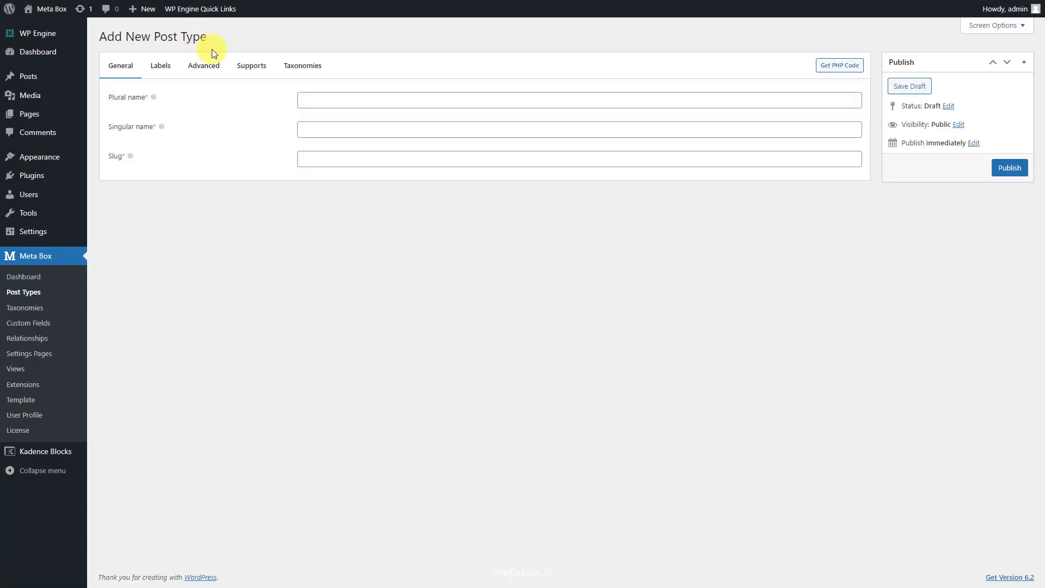
{"action": "left_click", "coordinate": [330, 100]}
{"action": "type", "text": "Restaurants"}
{"action": "key", "text": "Tab"}
{"action": "type", "text": "Re"}
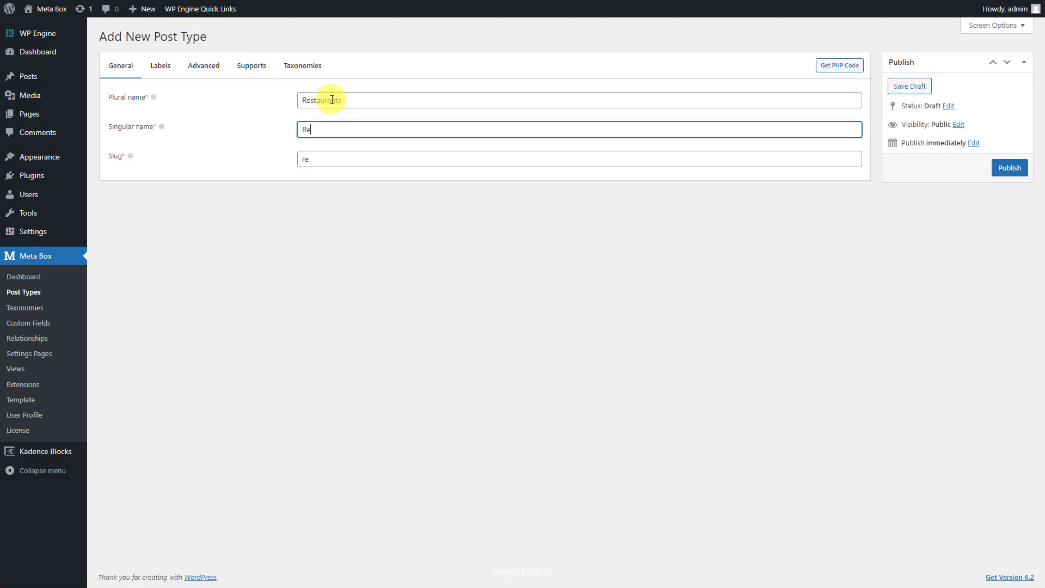
{"action": "type", "text": "staurant"}
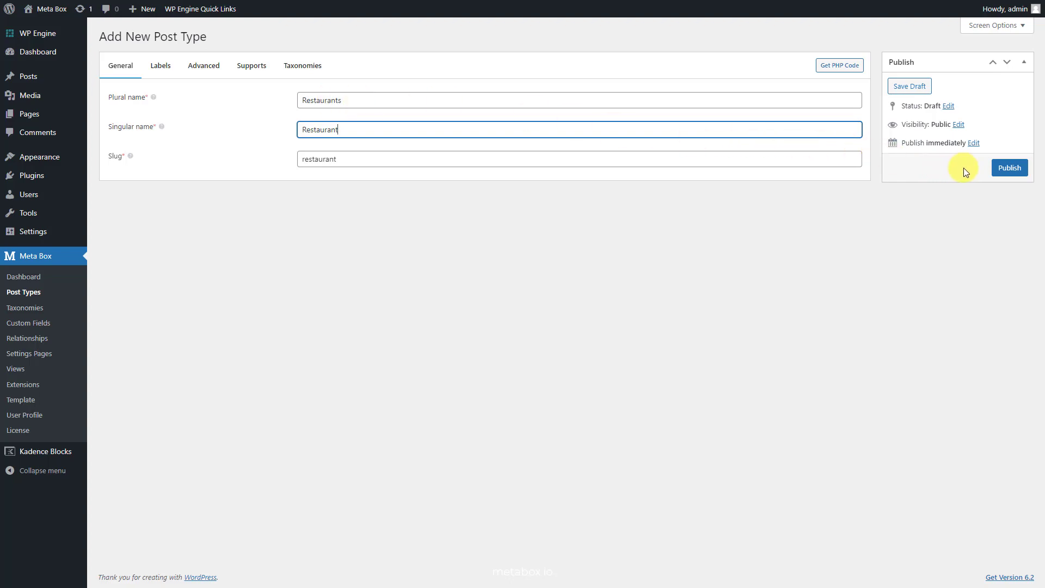
{"action": "left_click", "coordinate": [998, 168]}
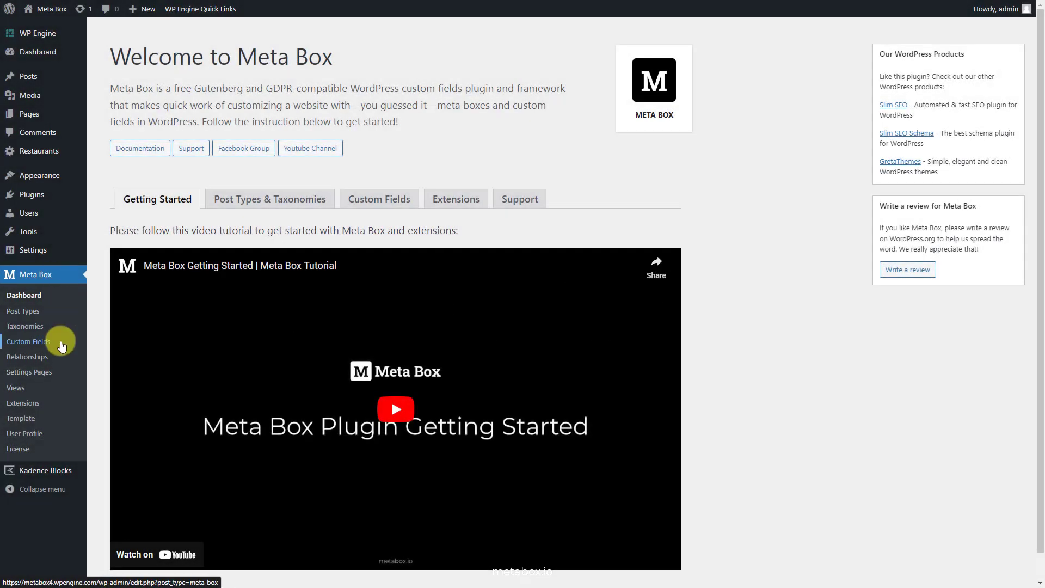
Start a new Meta Box field group titled "Restaurant Information".
{"action": "left_click", "coordinate": [62, 345]}
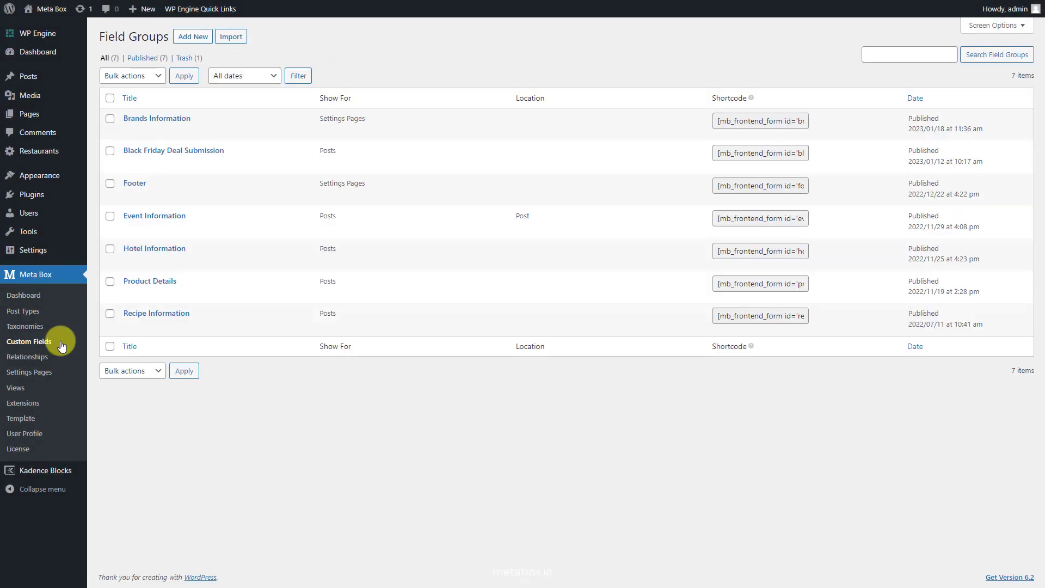
{"action": "left_click", "coordinate": [193, 38]}
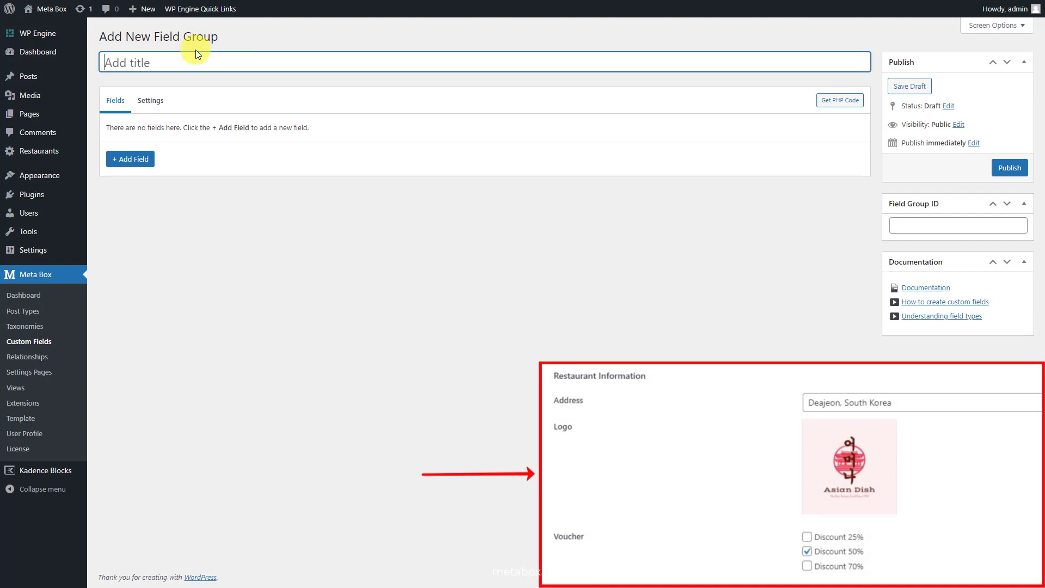
{"action": "type", "text": "Restaurant Information"}
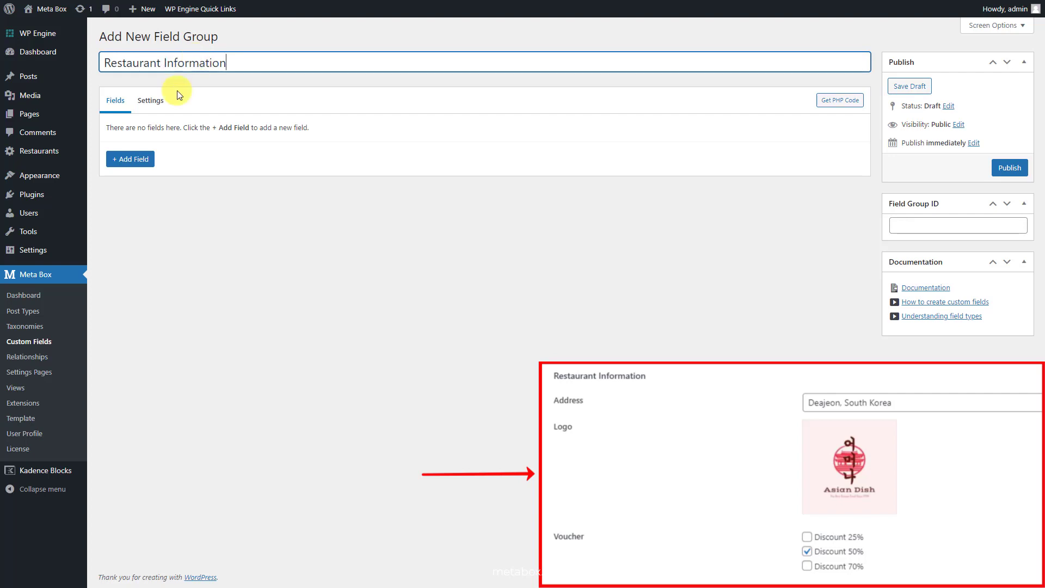
Add a Text field labelled "Address" to the field group.
{"action": "left_click", "coordinate": [136, 158]}
{"action": "type", "text": "text"}
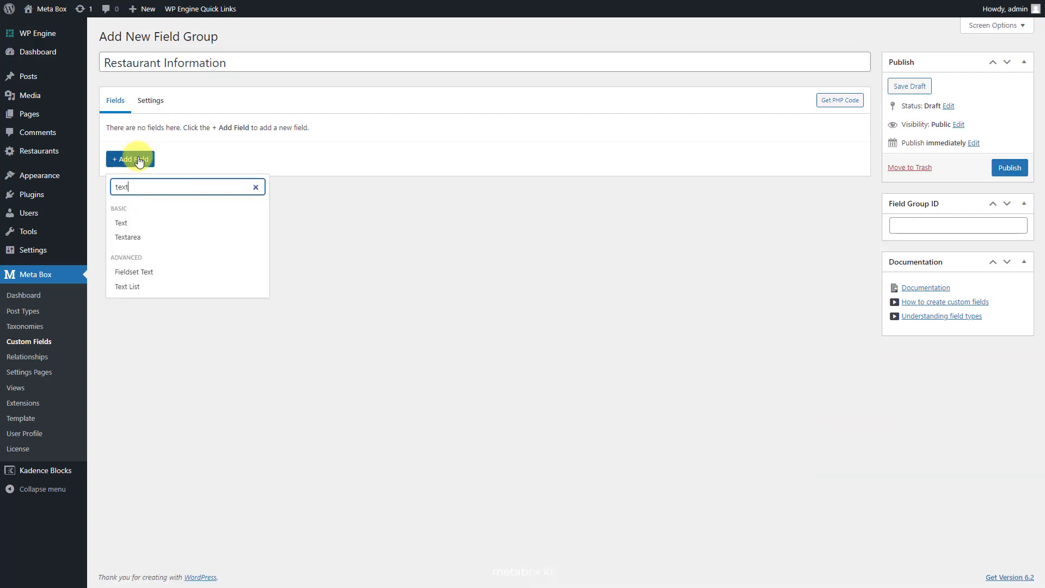
{"action": "left_click", "coordinate": [135, 220]}
{"action": "double_click", "coordinate": [249, 174]}
{"action": "type", "text": "Address"}
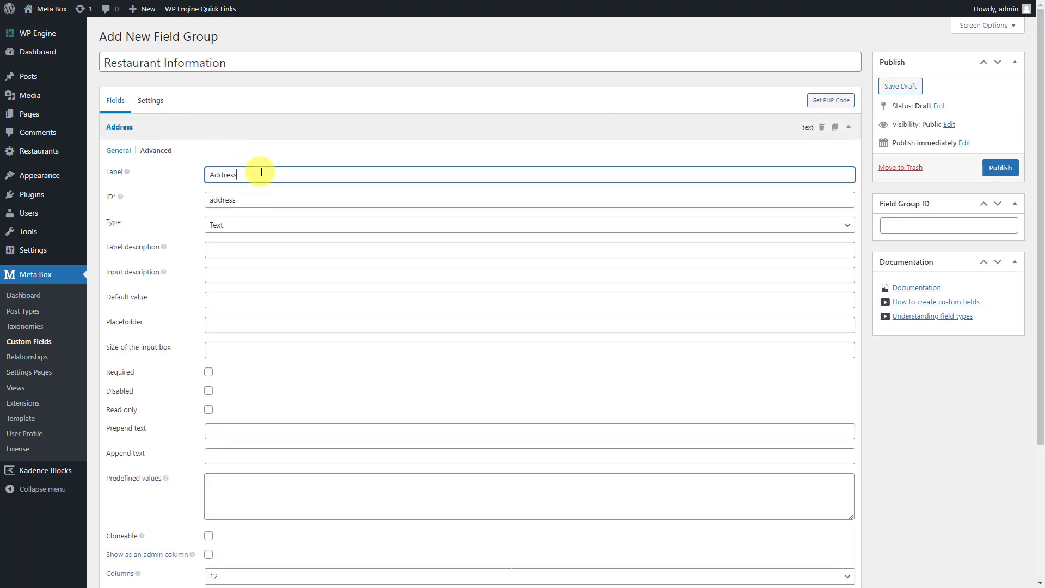
{"action": "left_click", "coordinate": [270, 130]}
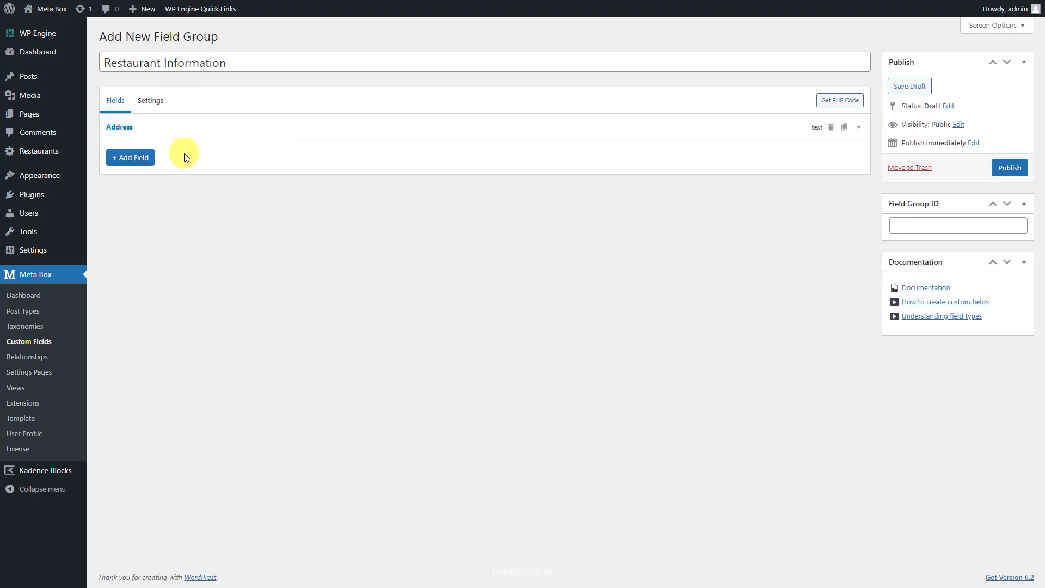
Add a Single Image field labelled "Logo" to the field group.
{"action": "left_click", "coordinate": [137, 159]}
{"action": "type", "text": "sing"}
{"action": "left_click", "coordinate": [138, 220]}
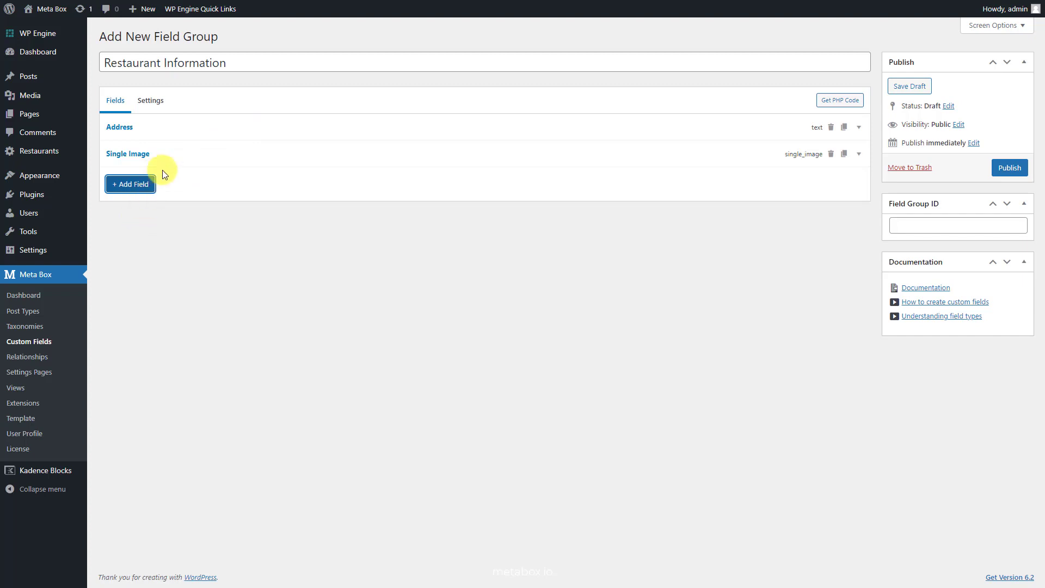
{"action": "left_click", "coordinate": [170, 153]}
{"action": "triple_click", "coordinate": [275, 200]}
{"action": "type", "text": "Logo"}
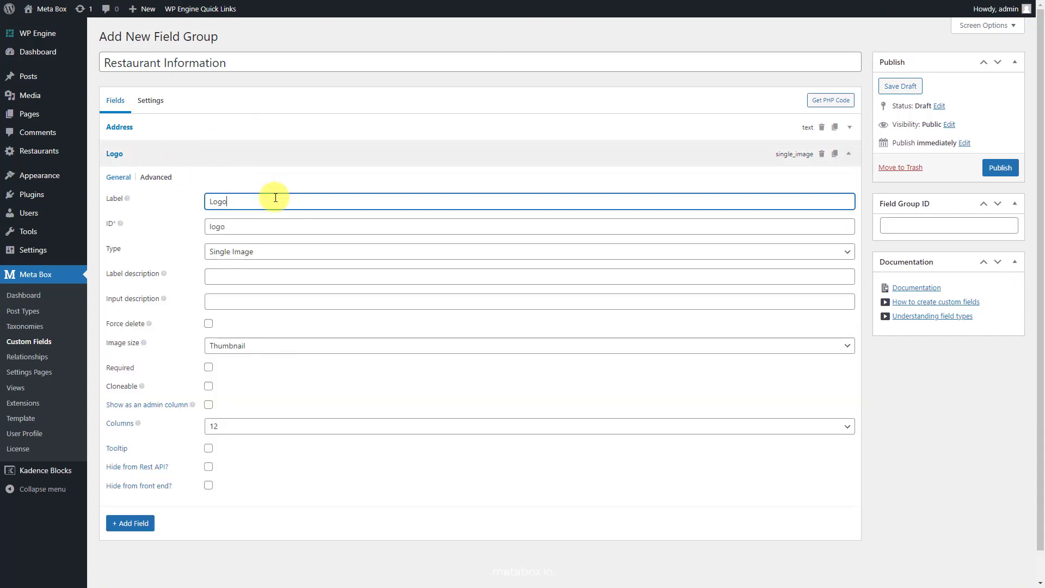
{"action": "left_click", "coordinate": [272, 157]}
Add a Checkbox List field labelled "Voucher" with the choices Discount 25%, Discount 50% and Discount 70%, one per line.
{"action": "left_click", "coordinate": [139, 188]}
{"action": "type", "text": "chec"}
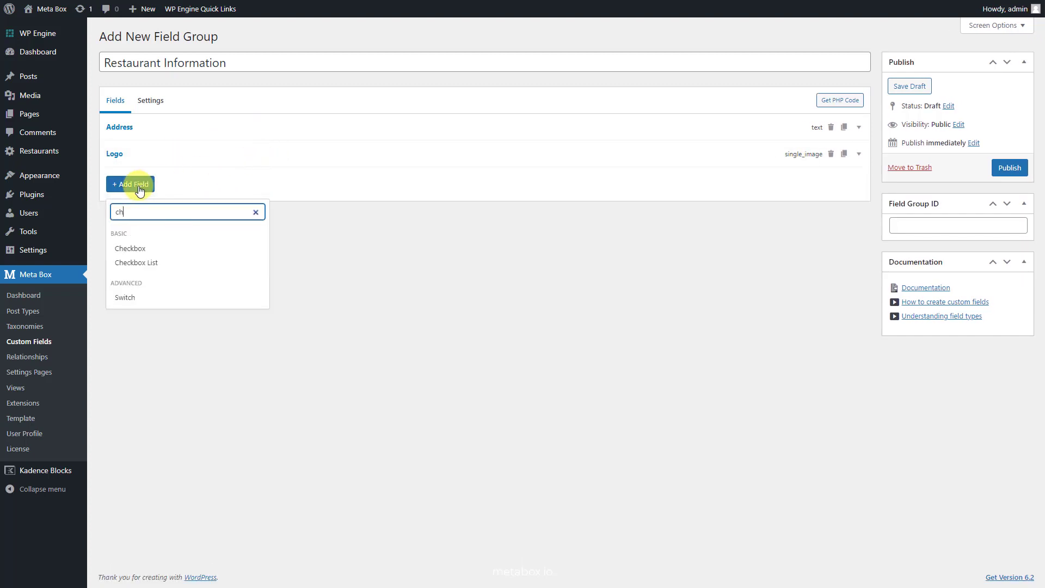
{"action": "left_click", "coordinate": [140, 263]}
{"action": "left_click", "coordinate": [157, 180]}
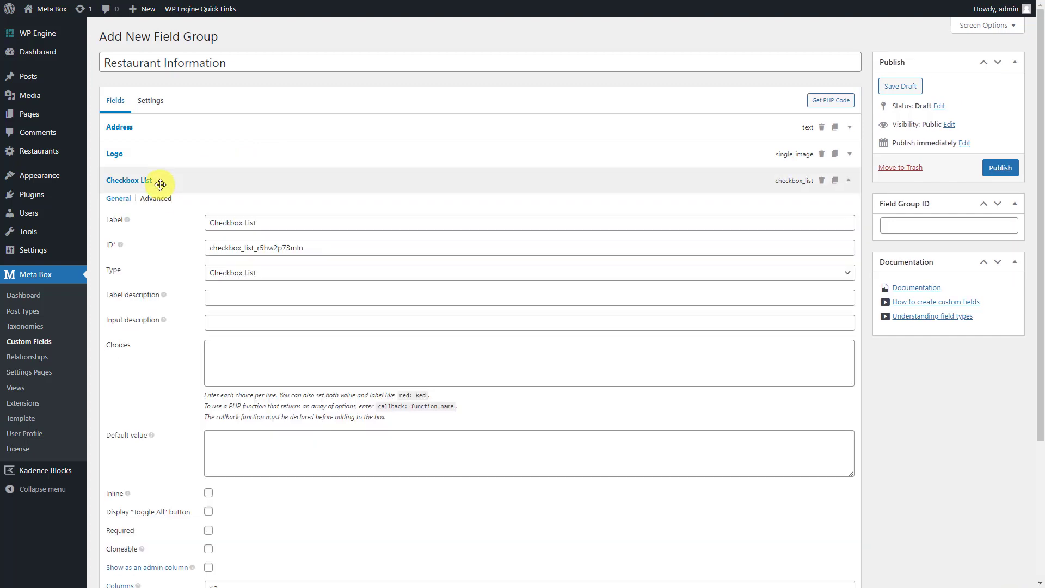
{"action": "triple_click", "coordinate": [285, 227]}
{"action": "type", "text": "Voucher"}
{"action": "left_click", "coordinate": [273, 354]}
{"action": "type", "text": "Discount 25% Discount 50% Discount 70%"}
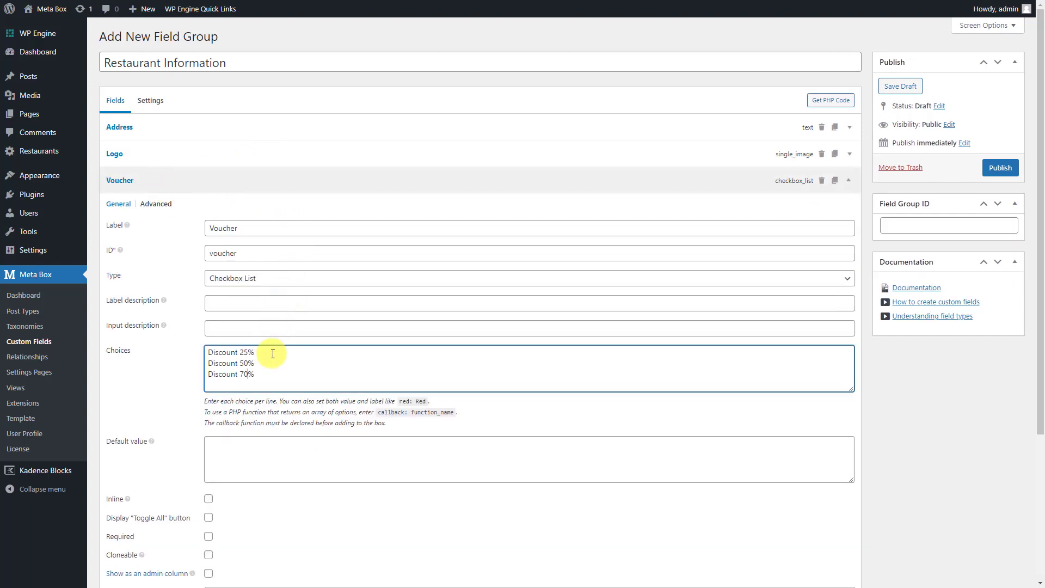
{"action": "left_click", "coordinate": [278, 182]}
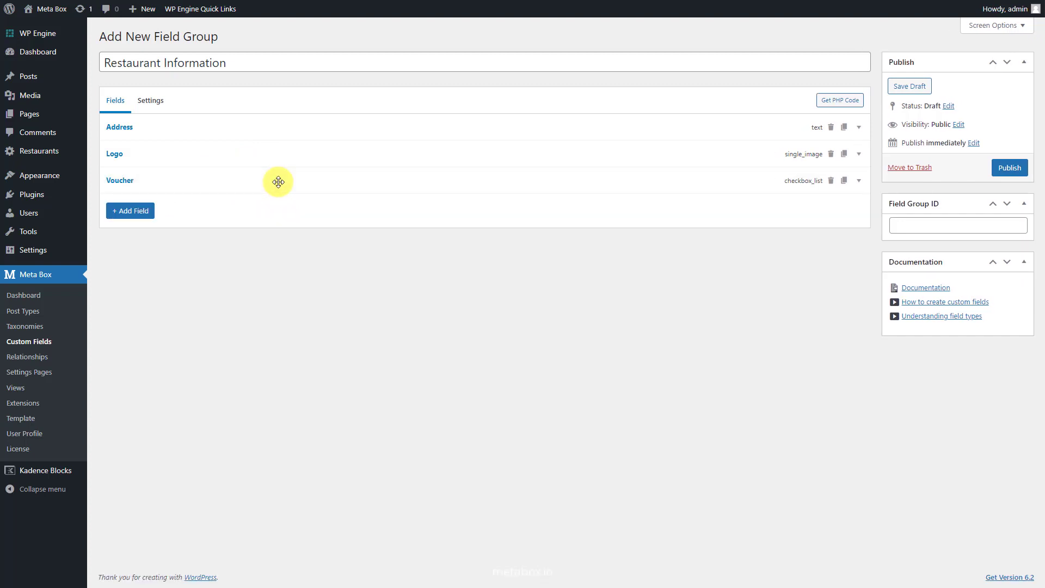
Set the field group's location to the Restaurant post type instead of Post and publish the group.
{"action": "left_click", "coordinate": [163, 104]}
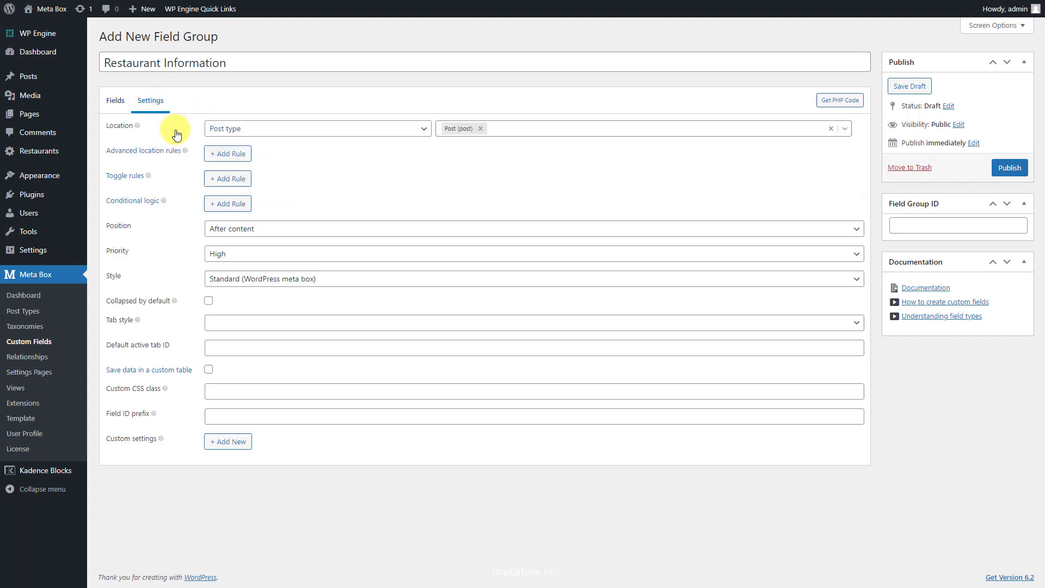
{"action": "left_click", "coordinate": [480, 128]}
{"action": "type", "text": "re"}
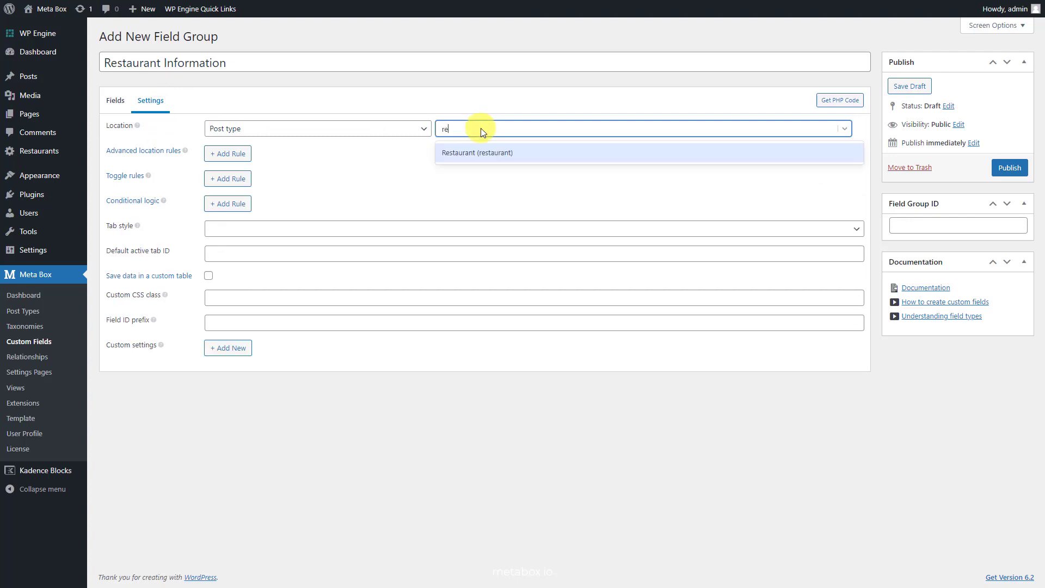
{"action": "left_click", "coordinate": [486, 154]}
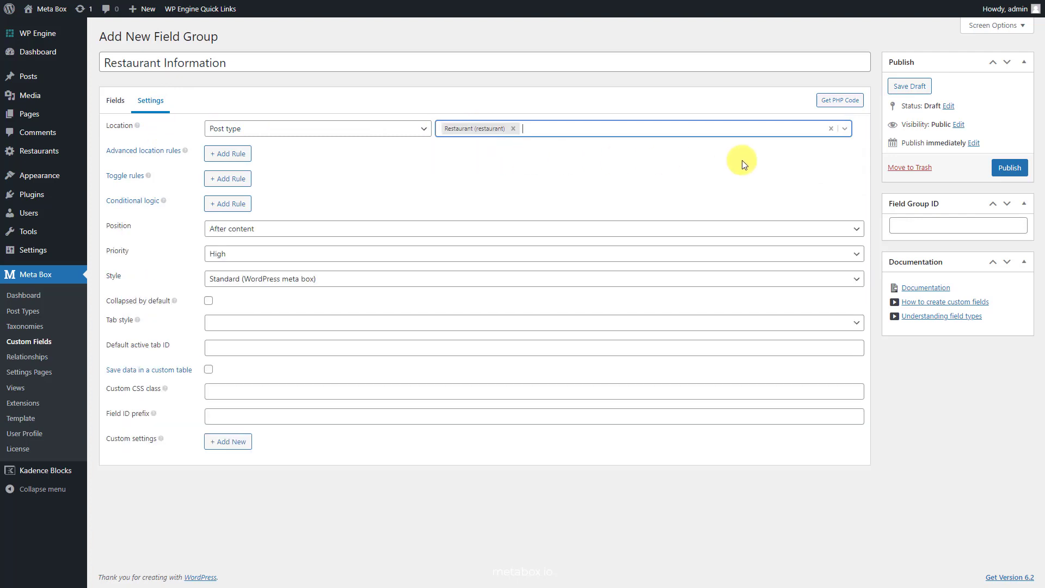
{"action": "left_click", "coordinate": [1018, 168]}
Create a new restaurant post titled "Alchon Bibimbap" with a Lorem Ipsum paragraph as its content.
{"action": "mouse_move", "coordinate": [40, 151]}
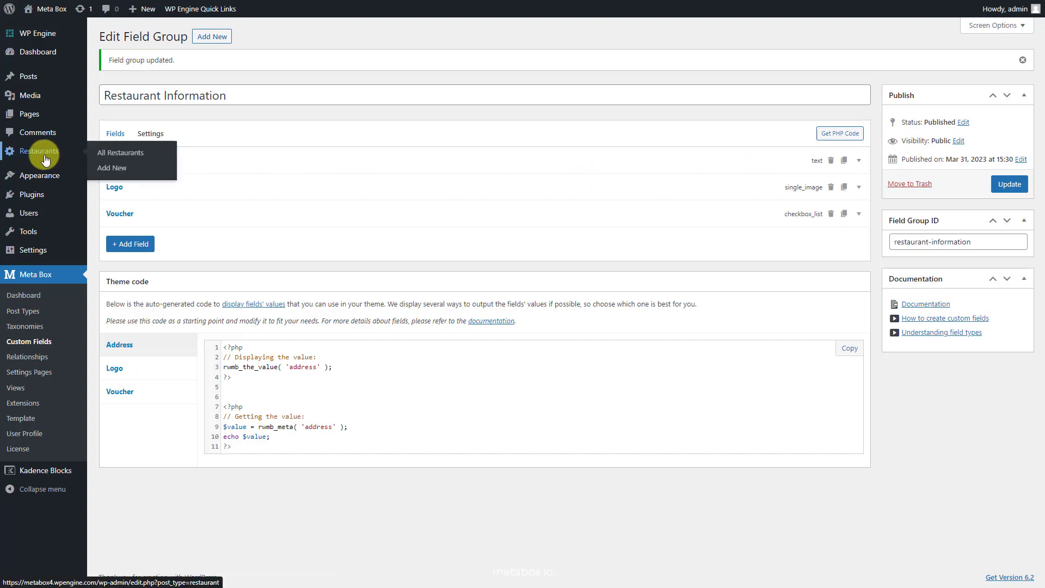
{"action": "left_click", "coordinate": [112, 173]}
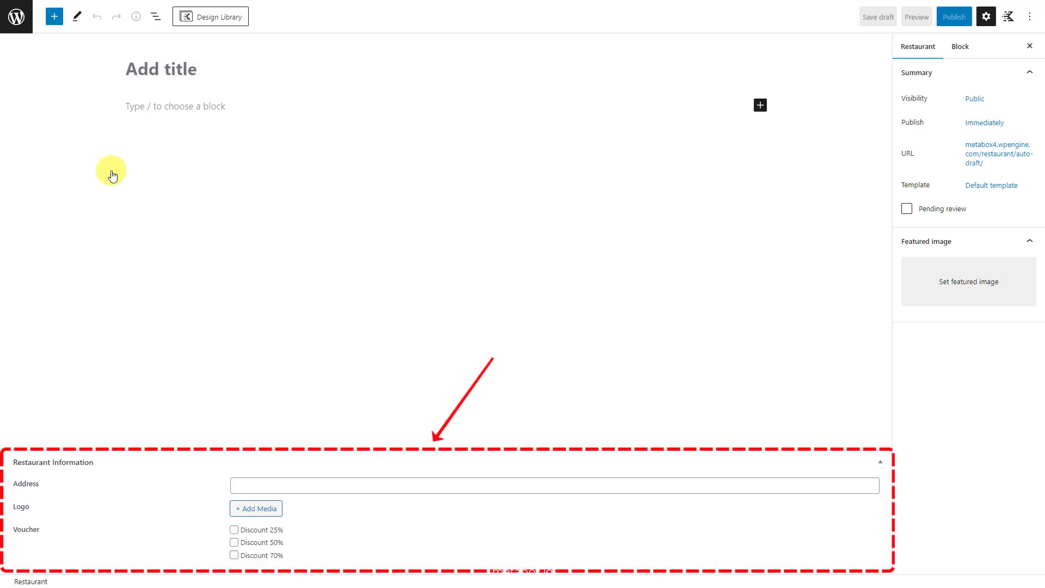
{"action": "left_click", "coordinate": [215, 70]}
{"action": "type", "text": "Alchon Bibimbap"}
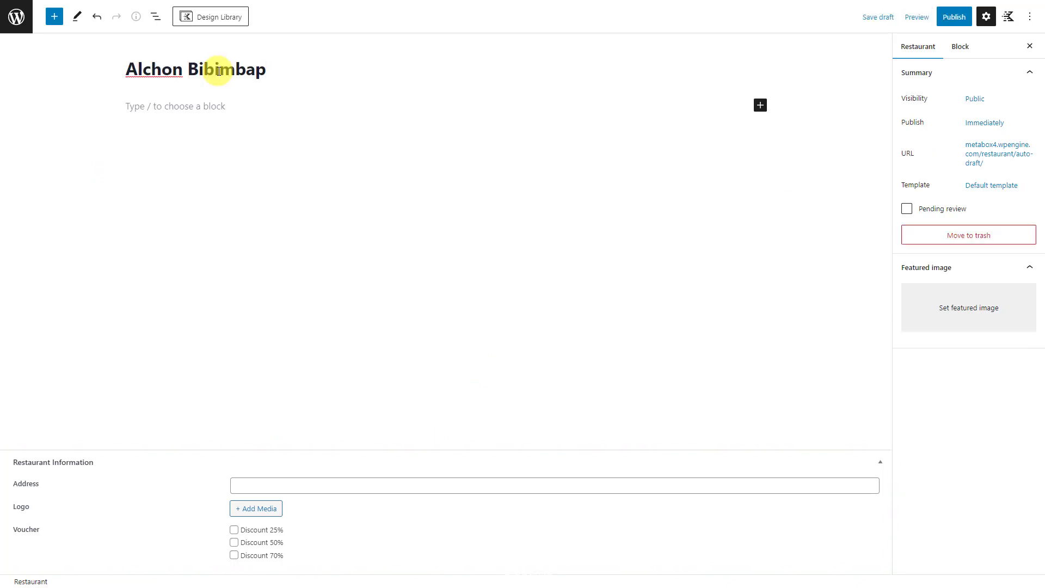
{"action": "left_click", "coordinate": [215, 106]}
{"action": "type", "text": "Lorem Ipsum is simply dummy text of the printing and typesetting industry. Lorem Ipsum has been the industry's standard dummy text ever since the 1500s, when an unknown printer took a galley of type and scrambled it to make a type specimen book. It has survived not only five centuries, but also the leap into electronic typesetting, remaining essentially unchanged. It was popularised in the 1960s with the release of Letraset sheets containing Lorem Ipsum passages, and more recently with desktop publishing software like Aldus PageMaker including versions of Lorem Ipsum."}
Fill in the restaurant information with address "Deajeon, South Korea", the Discount 50% voucher and the Asian Dish logo from the media library.
{"action": "left_click", "coordinate": [305, 485]}
{"action": "type", "text": "Deajeon, South Korea"}
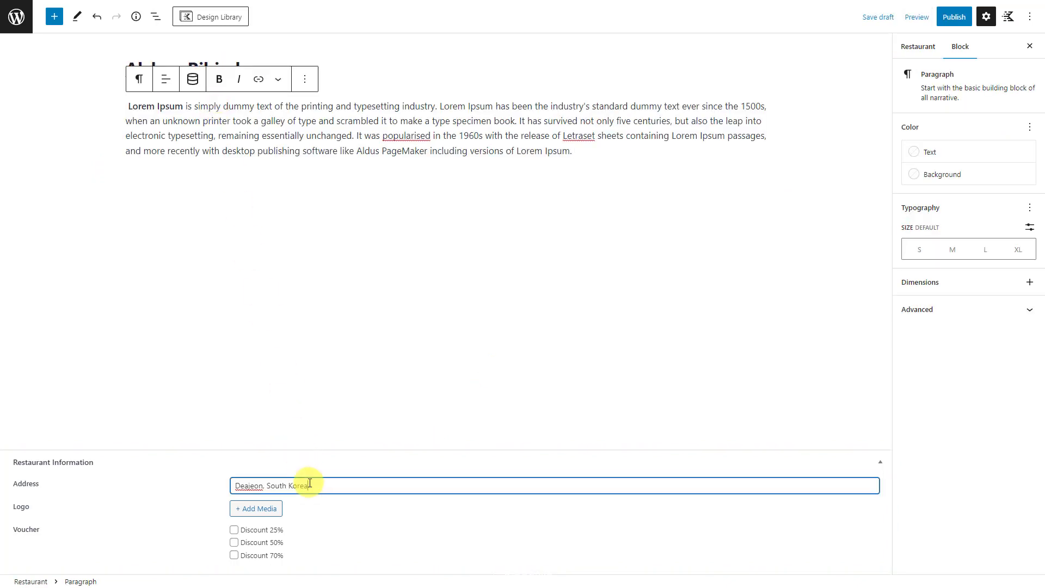
{"action": "left_click", "coordinate": [248, 543]}
{"action": "left_click", "coordinate": [255, 507]}
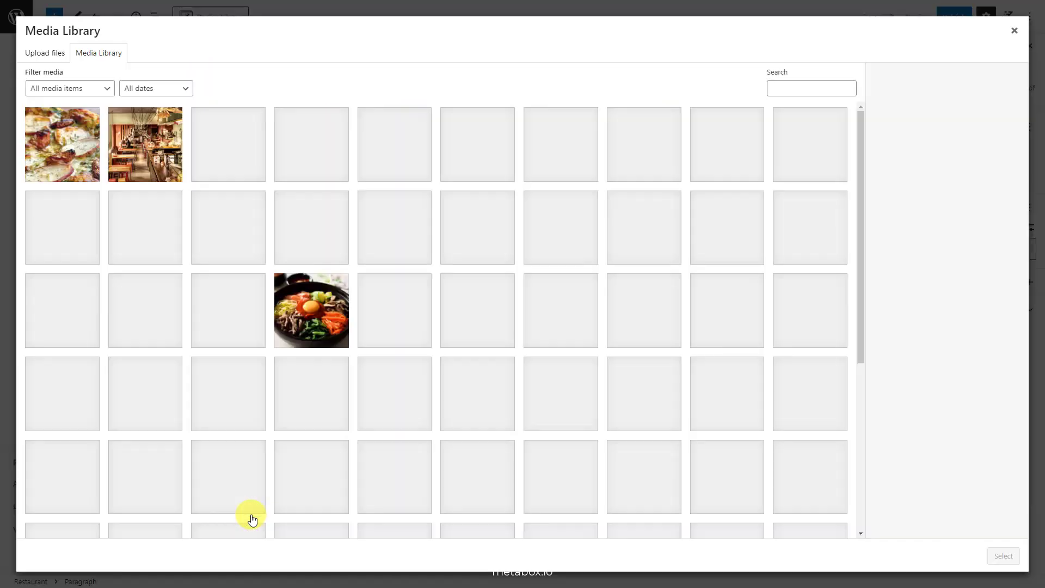
{"action": "left_click", "coordinate": [321, 169]}
{"action": "left_click", "coordinate": [1003, 556]}
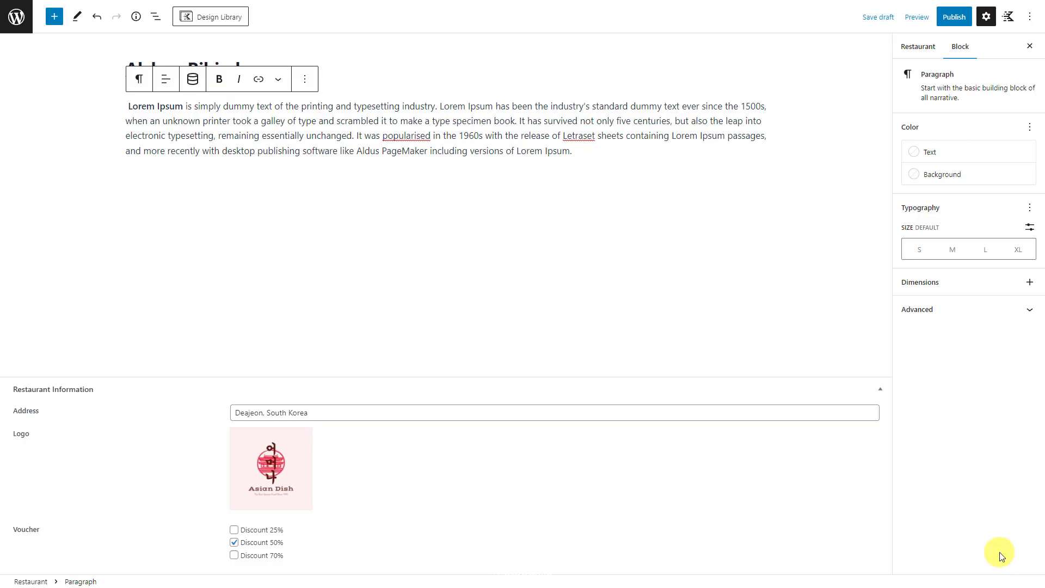
Set the bibimbap bowl photo from the media library as the featured image and publish the restaurant post.
{"action": "left_click", "coordinate": [911, 47]}
{"action": "left_click", "coordinate": [971, 302]}
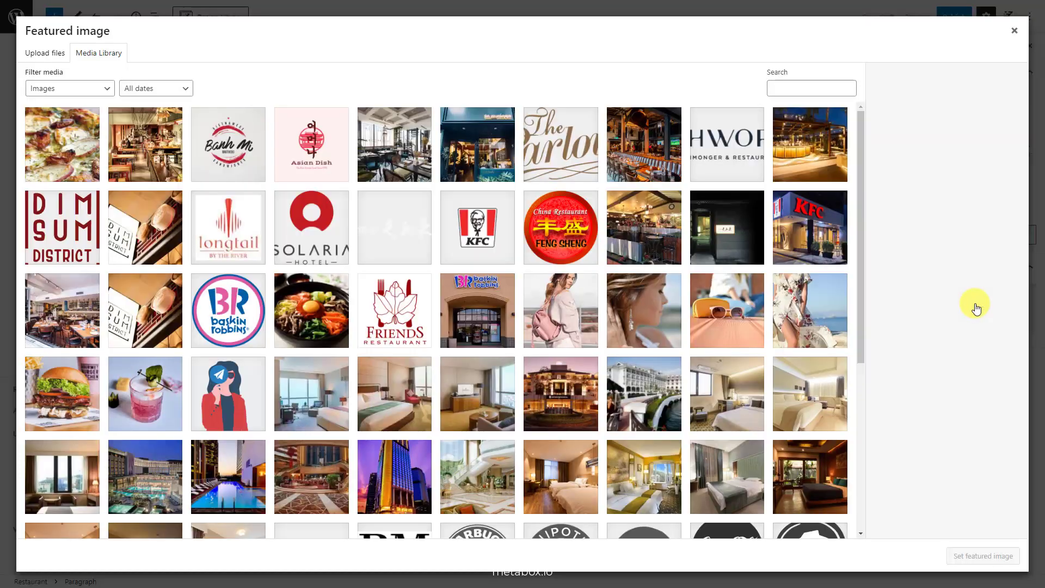
{"action": "left_click", "coordinate": [343, 289]}
{"action": "left_click", "coordinate": [979, 556]}
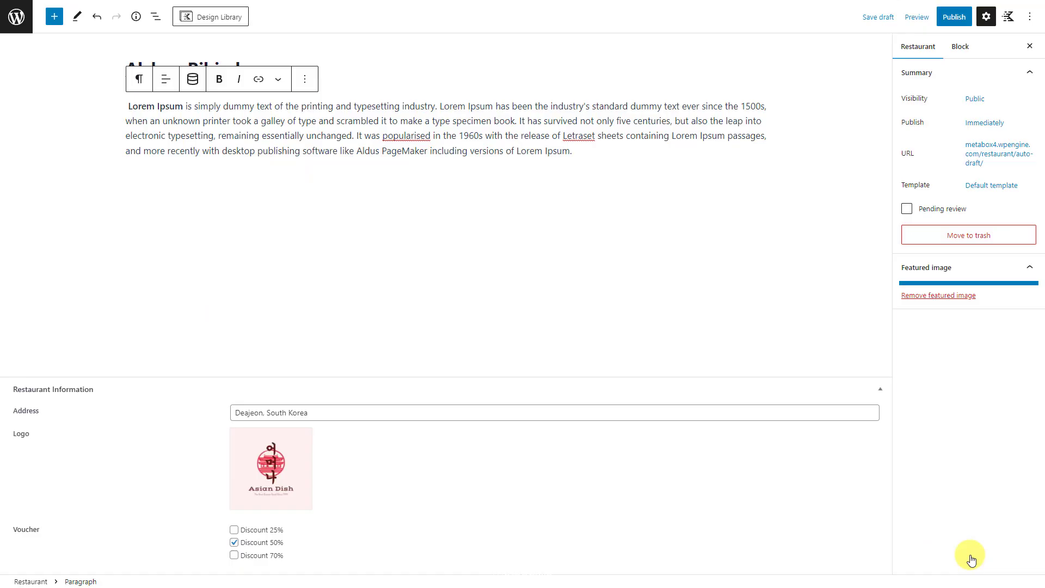
{"action": "left_click", "coordinate": [953, 17]}
{"action": "left_click", "coordinate": [955, 15]}
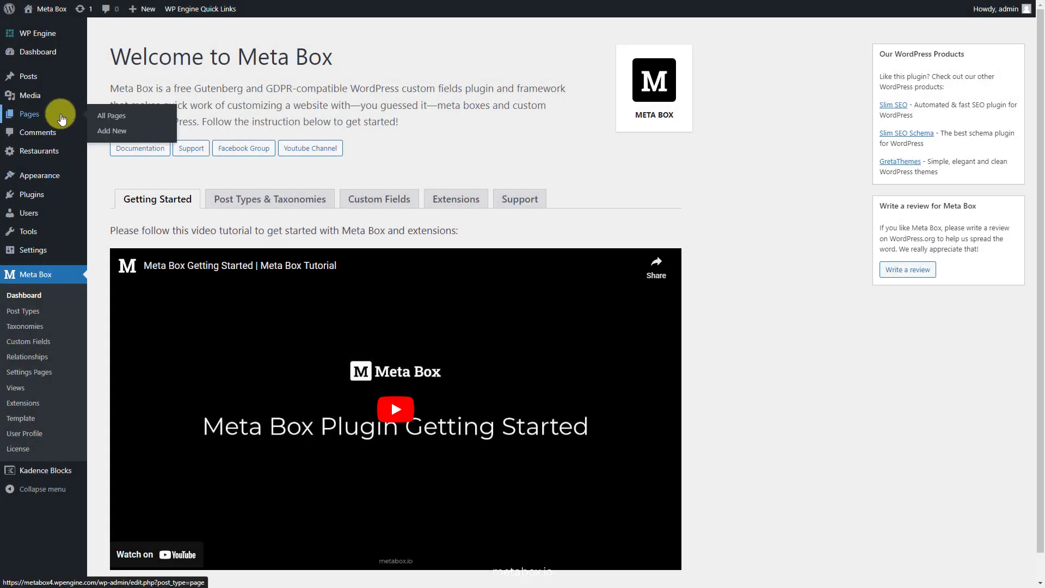
Open the Home Page for editing and add a centred "Latest Products" heading below the contact information row.
{"action": "left_click", "coordinate": [61, 117]}
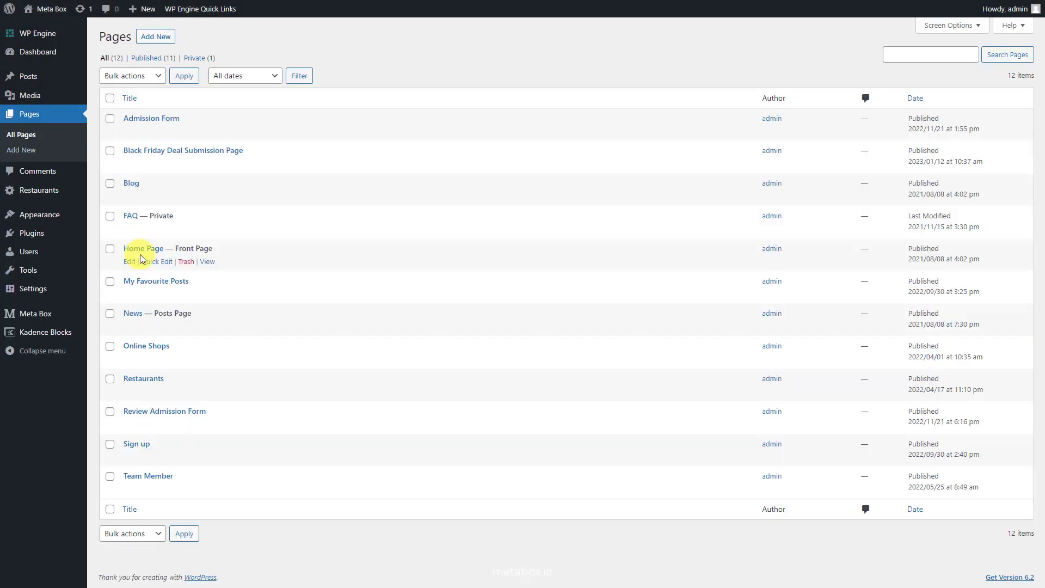
{"action": "left_click", "coordinate": [133, 262]}
{"action": "scroll", "coordinate": [134, 262], "scroll_direction": "down", "scroll_amount": 15}
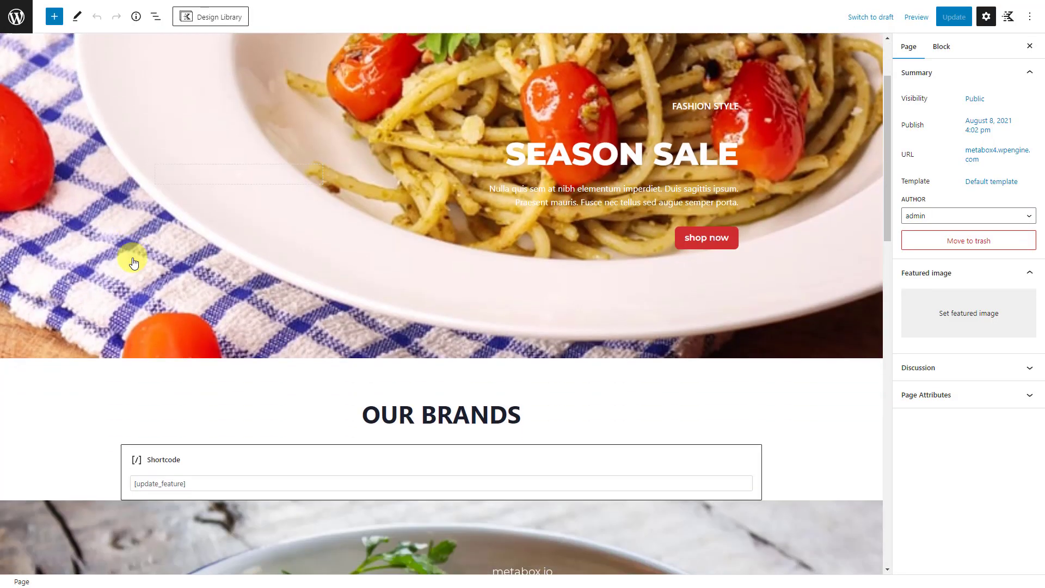
{"action": "scroll", "coordinate": [134, 262], "scroll_direction": "down", "scroll_amount": 8}
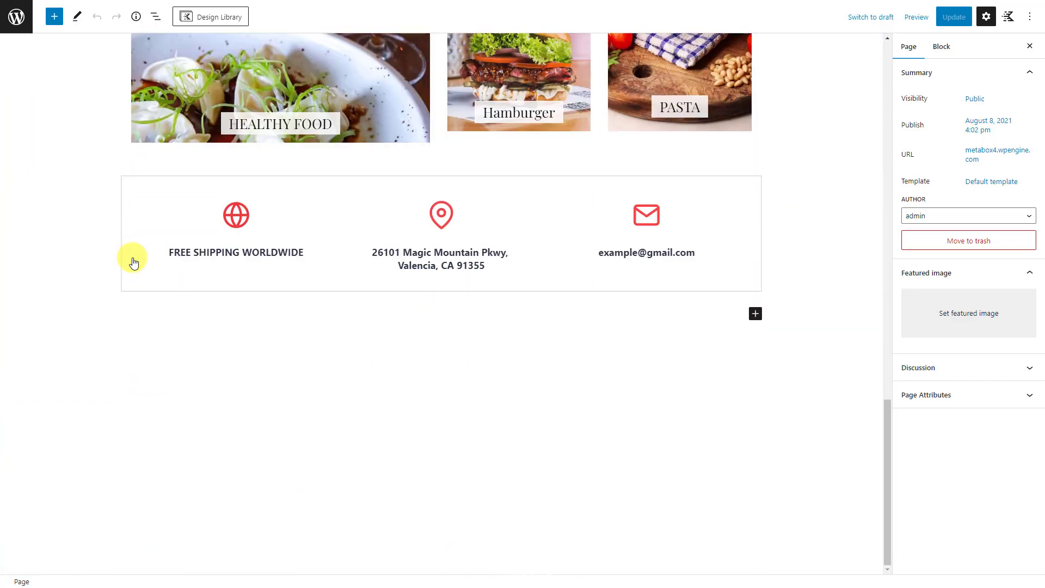
{"action": "left_click", "coordinate": [754, 314]}
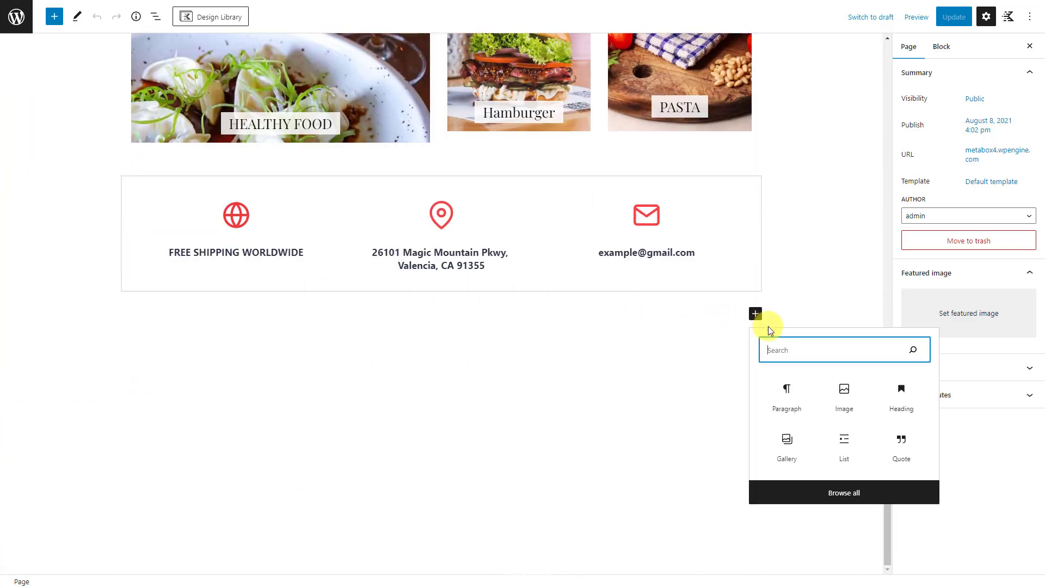
{"action": "left_click", "coordinate": [900, 402]}
{"action": "type", "text": "Latest Products"}
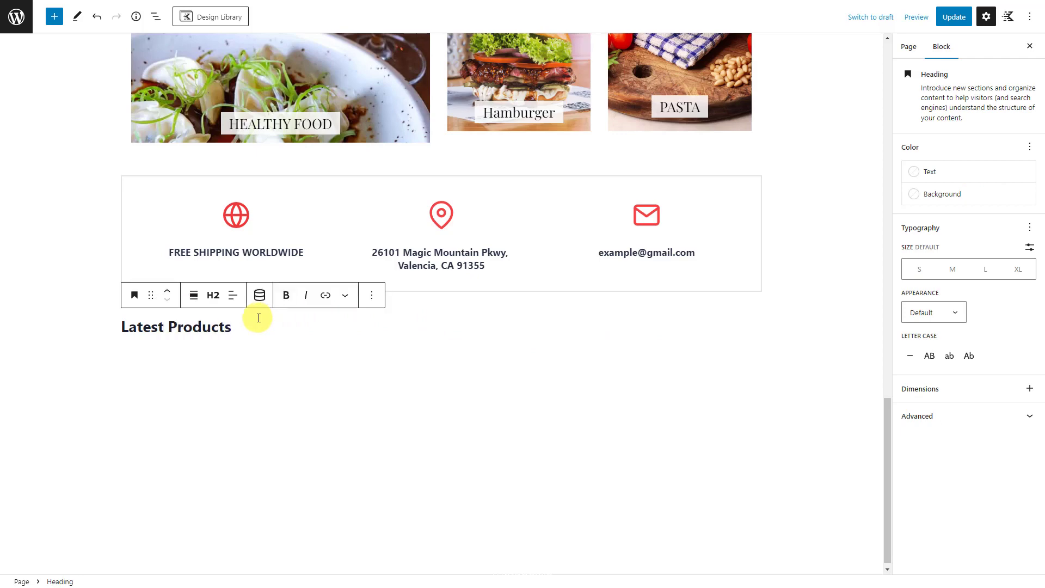
{"action": "left_click", "coordinate": [233, 298]}
{"action": "left_click", "coordinate": [246, 349]}
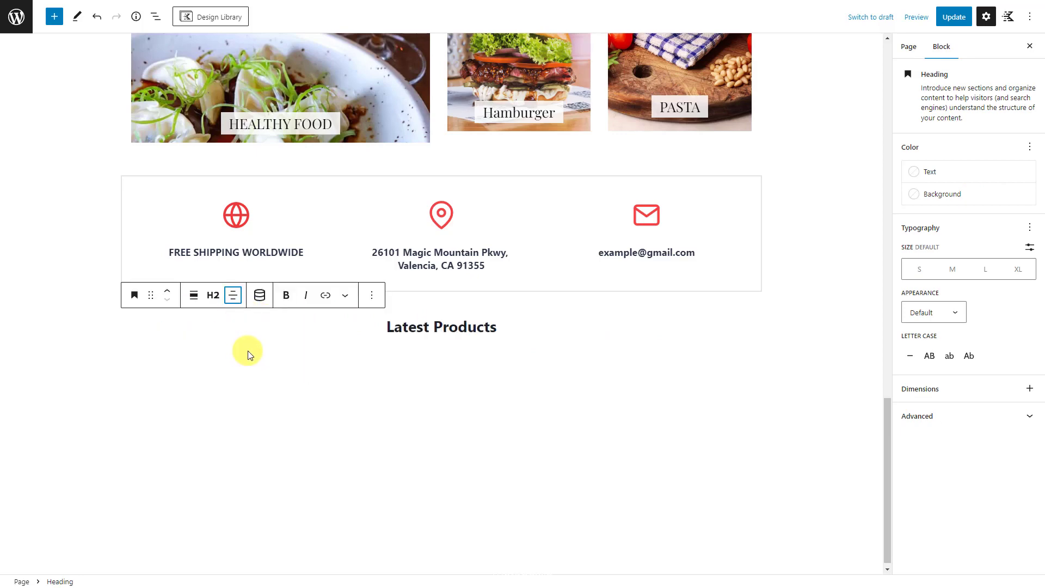
Set the "Latest Products" heading to uppercase letter case with a custom font size of 45 px.
{"action": "left_click", "coordinate": [929, 355]}
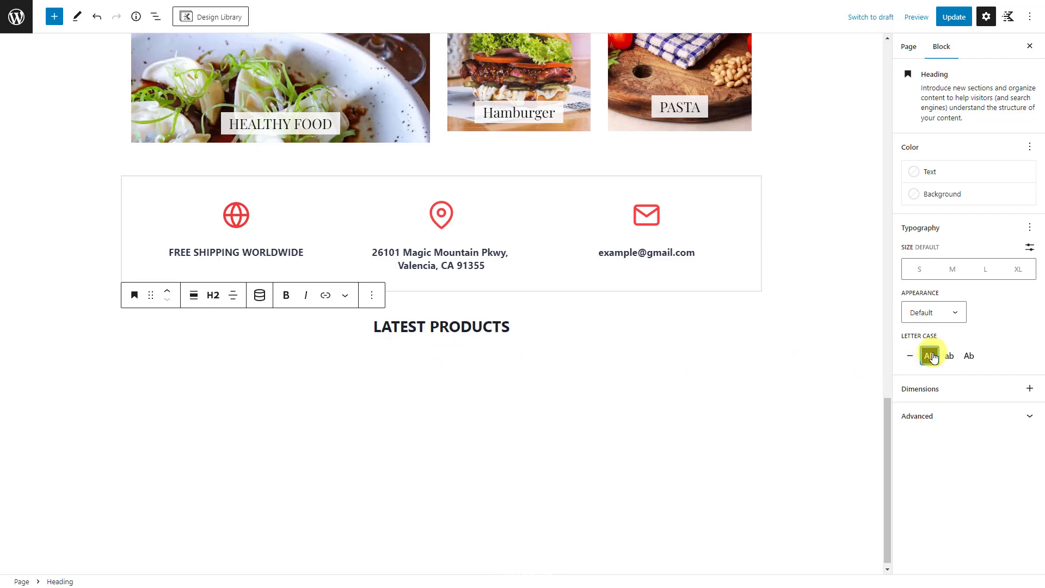
{"action": "left_click", "coordinate": [1029, 248]}
{"action": "left_click", "coordinate": [986, 268]}
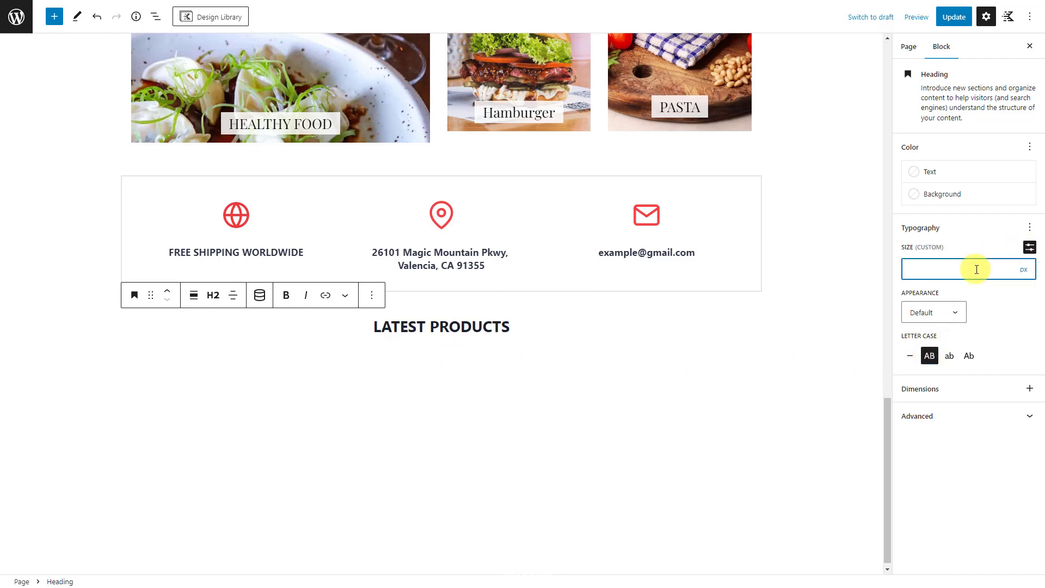
{"action": "type", "text": "45"}
{"action": "left_click", "coordinate": [626, 423]}
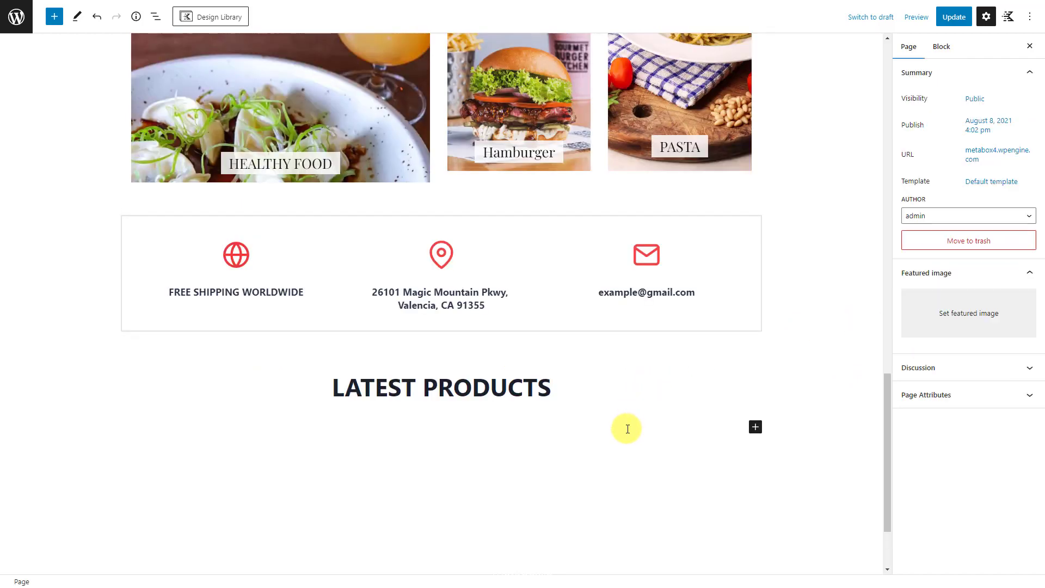
Insert a Query Loop block below the "Latest Products" heading using the Title & Date variation.
{"action": "left_click", "coordinate": [755, 427]}
{"action": "type", "text": "qu"}
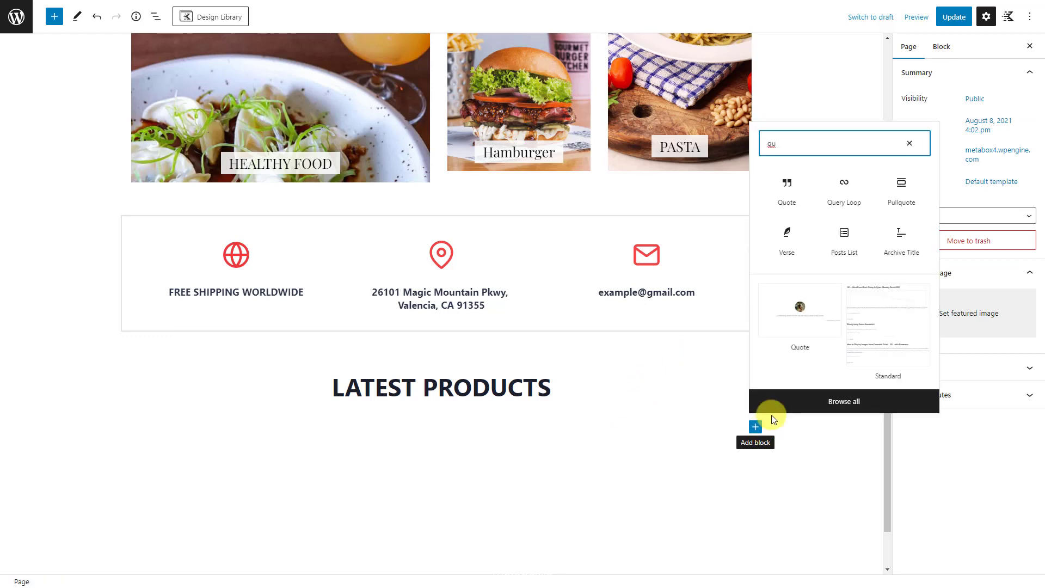
{"action": "left_click", "coordinate": [856, 196]}
{"action": "left_click", "coordinate": [197, 495]}
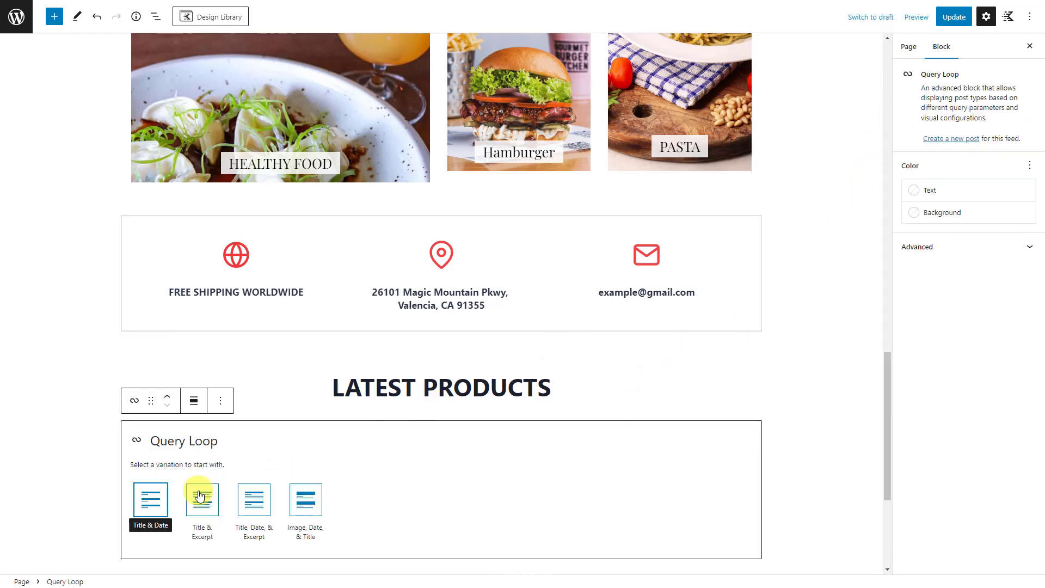
{"action": "left_click", "coordinate": [149, 496]}
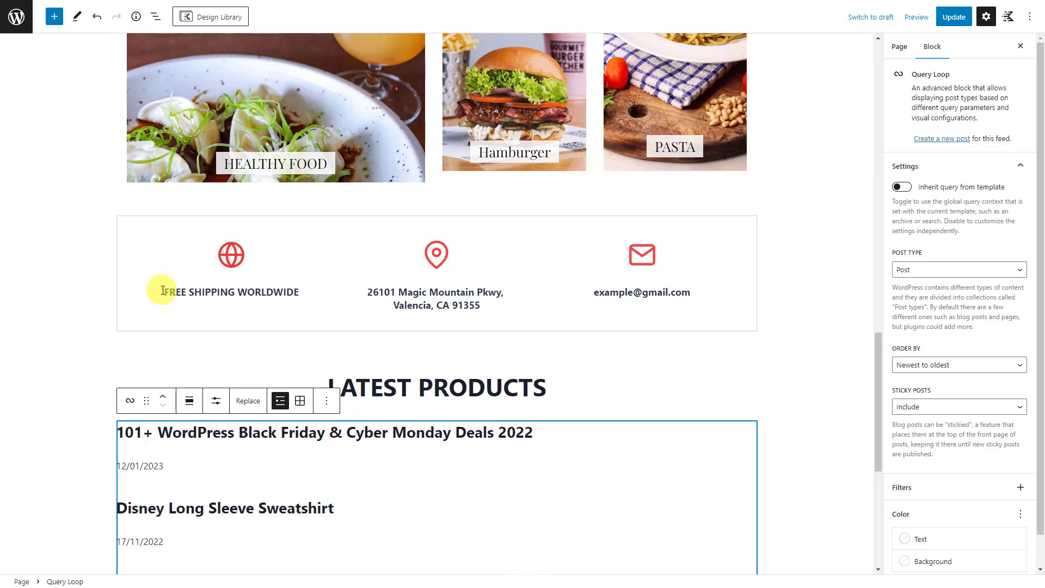
Remove the Pagination and No results blocks from the Query Loop.
{"action": "left_click", "coordinate": [156, 17]}
{"action": "left_click", "coordinate": [164, 228]}
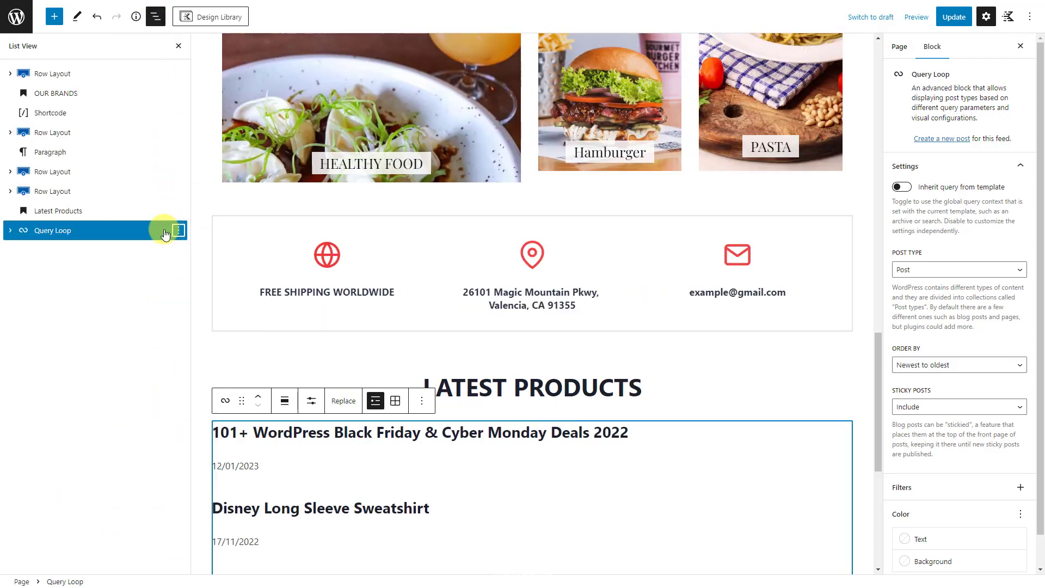
{"action": "left_click", "coordinate": [11, 231]}
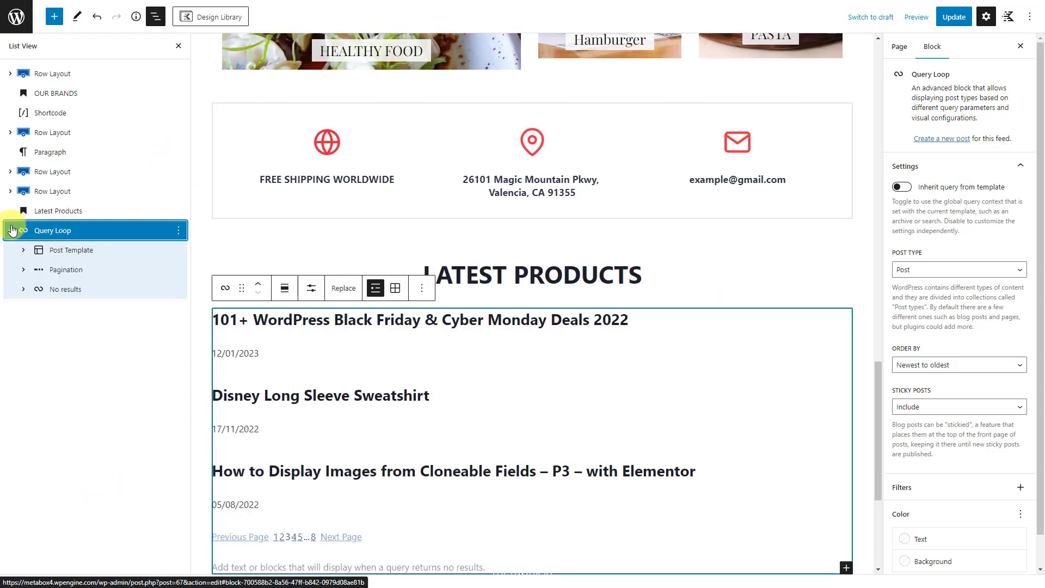
{"action": "left_click", "coordinate": [22, 269]}
{"action": "left_click", "coordinate": [180, 276]}
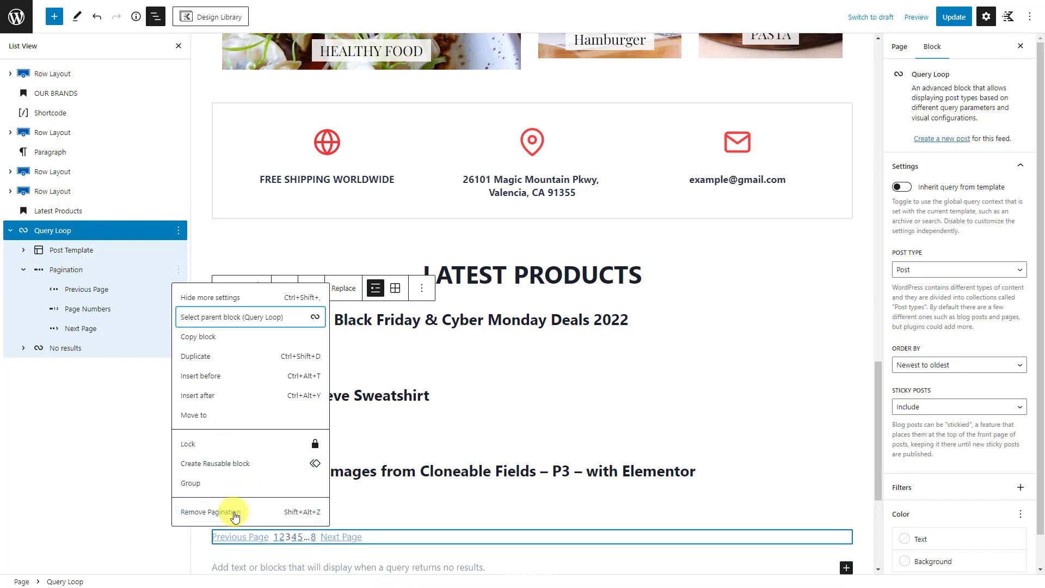
{"action": "left_click", "coordinate": [233, 571]}
{"action": "left_click", "coordinate": [182, 269]}
{"action": "left_click", "coordinate": [179, 270]}
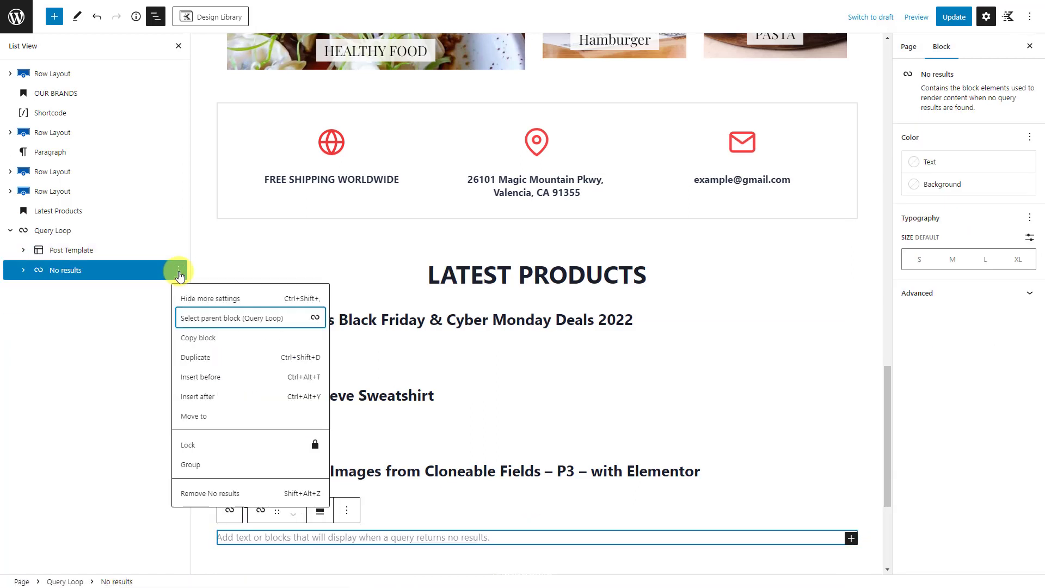
{"action": "left_click", "coordinate": [227, 492]}
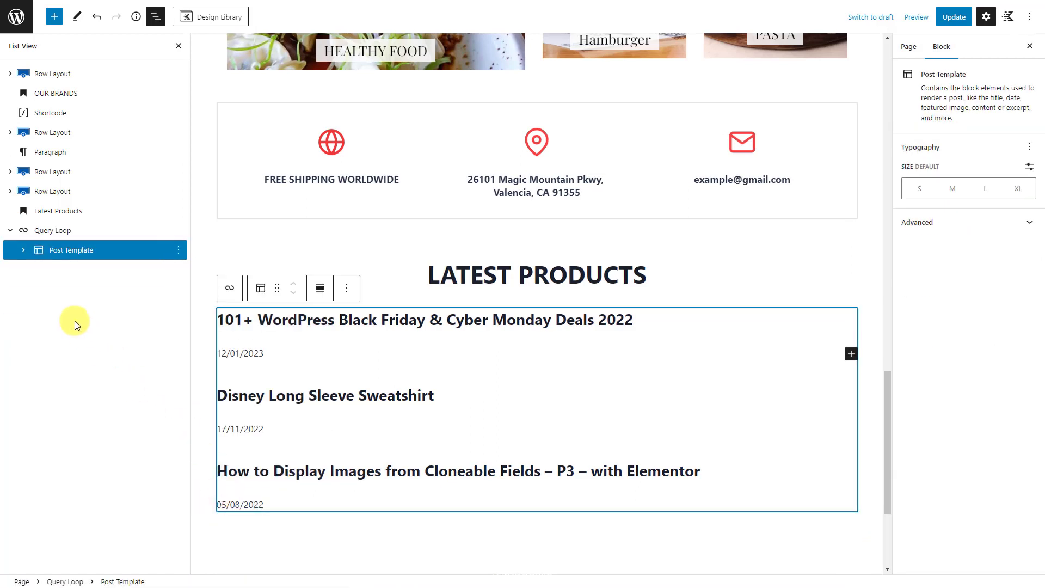
Remove the Post Date block from the Query Loop's Post Template, keeping the Post Title.
{"action": "left_click", "coordinate": [23, 250]}
{"action": "left_click", "coordinate": [178, 289]}
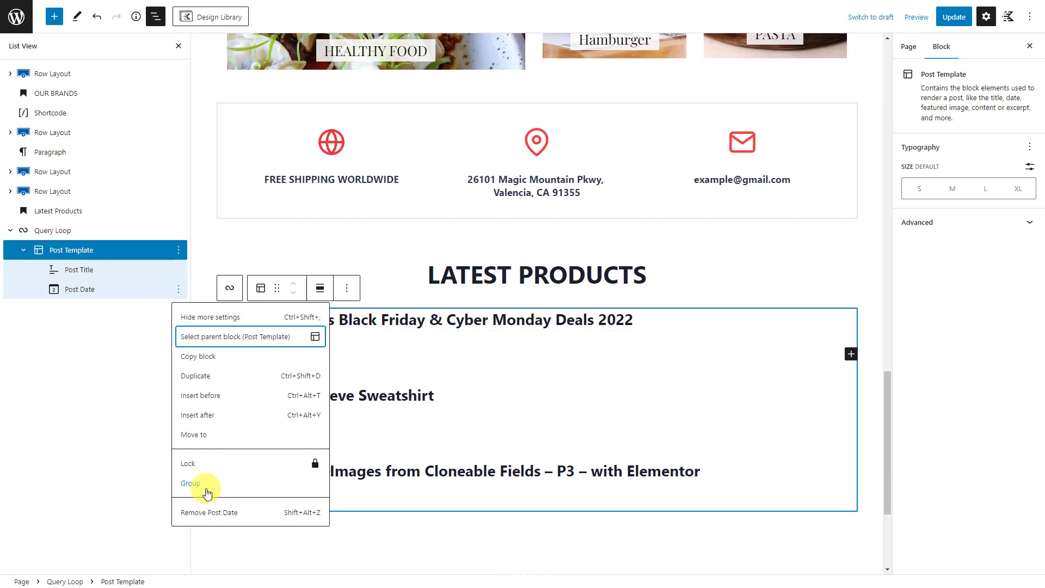
{"action": "left_click", "coordinate": [209, 512]}
{"action": "left_click", "coordinate": [116, 269]}
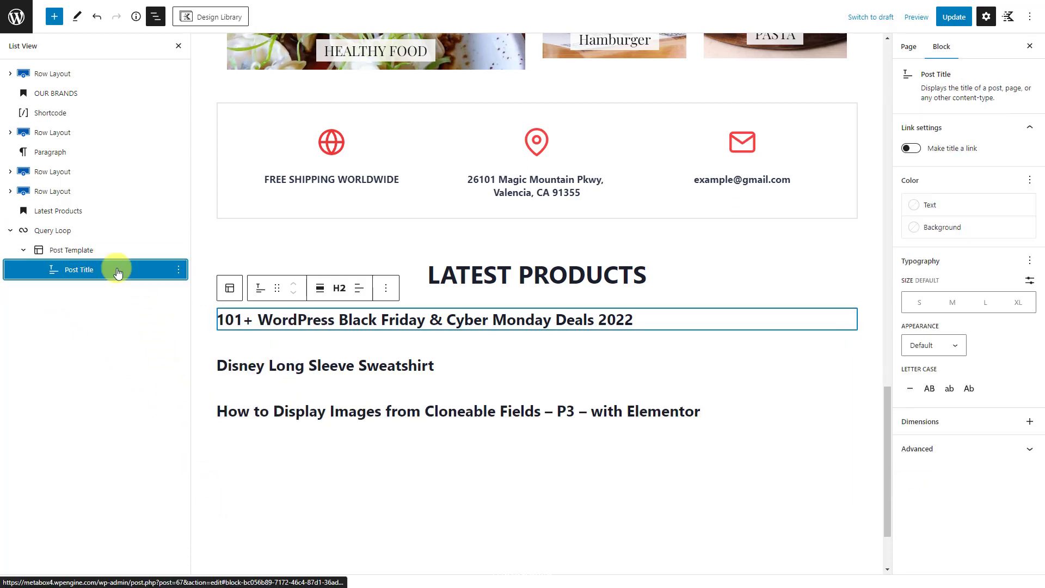
Set the Query Loop's post type to Restaurant.
{"action": "left_click", "coordinate": [114, 230]}
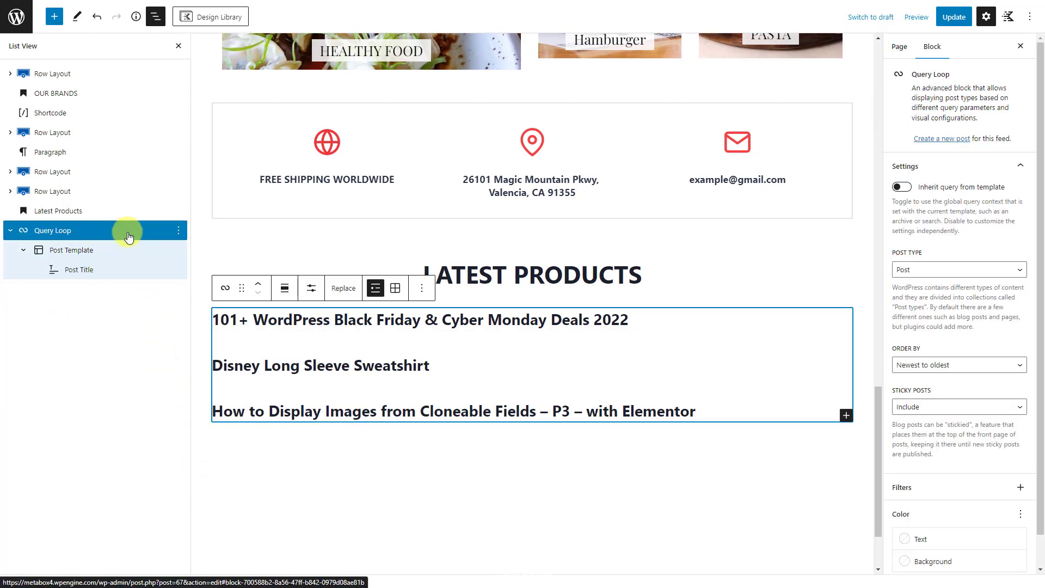
{"action": "left_click", "coordinate": [979, 272]}
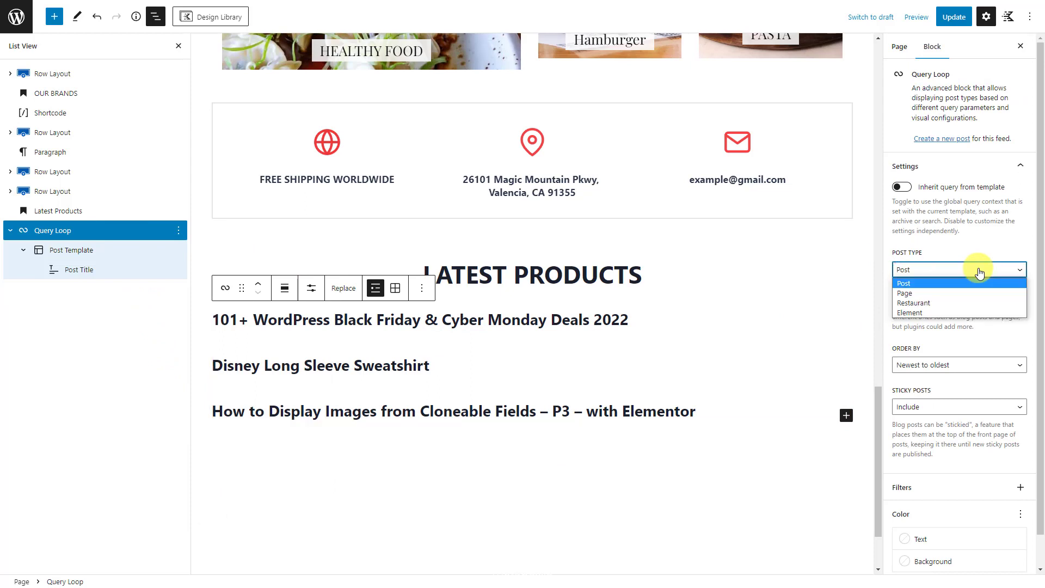
{"action": "left_click", "coordinate": [967, 303]}
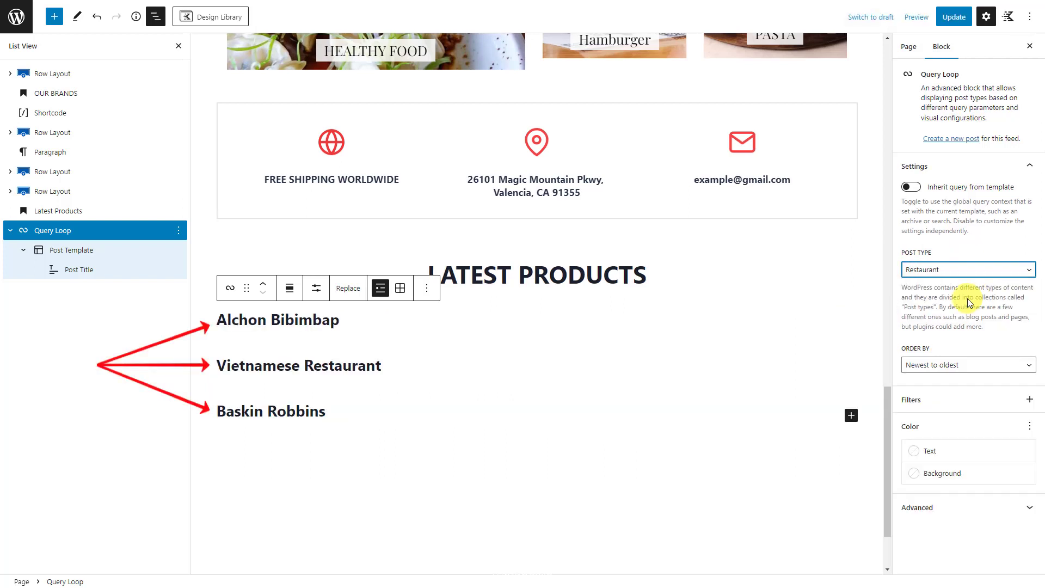
Add an Advanced Image block to the Query Loop and place it inside the Post Template above the Post Title.
{"action": "left_click", "coordinate": [851, 415]}
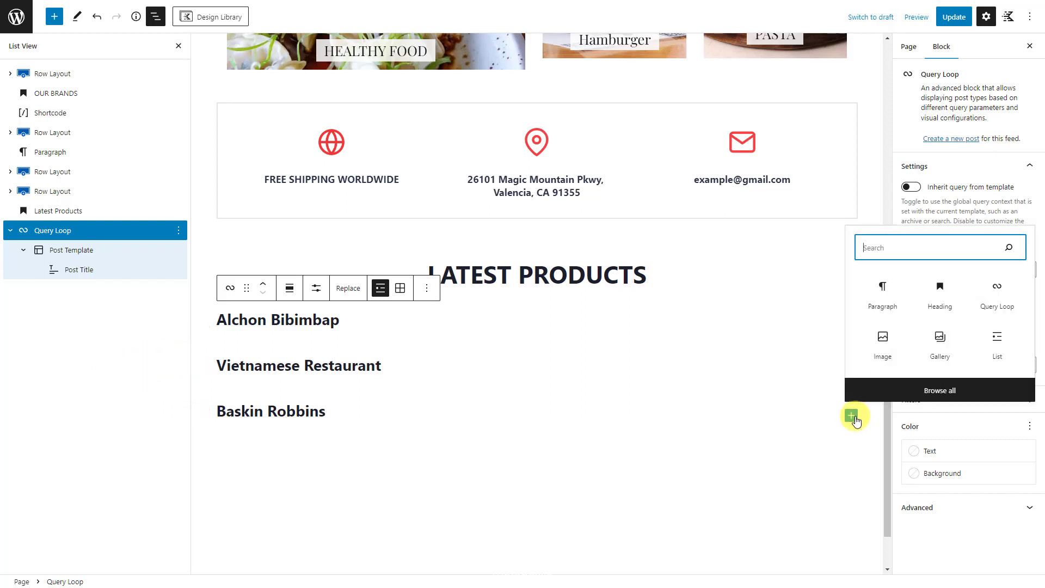
{"action": "type", "text": "ad"}
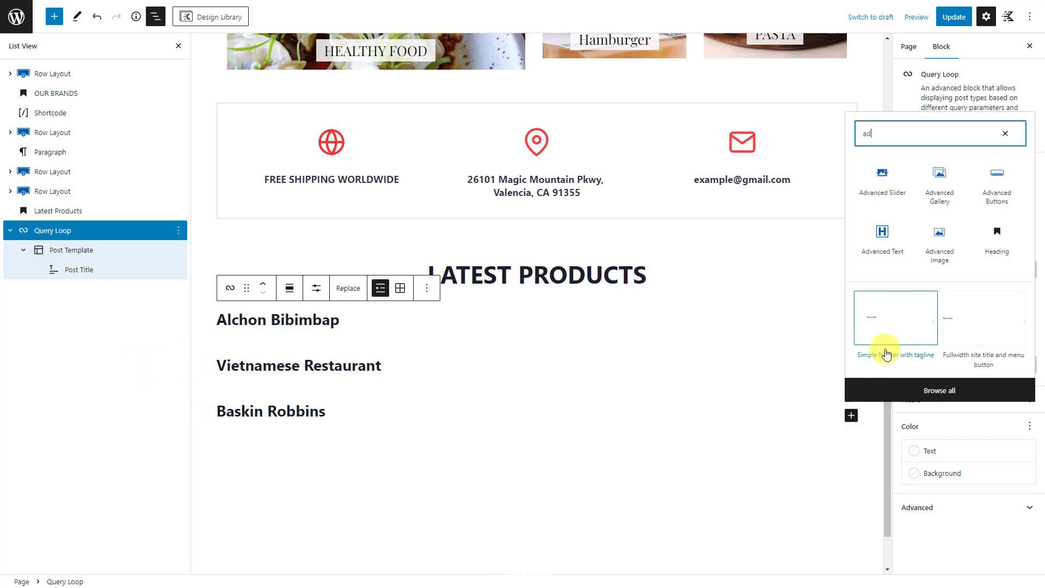
{"action": "left_click", "coordinate": [933, 251]}
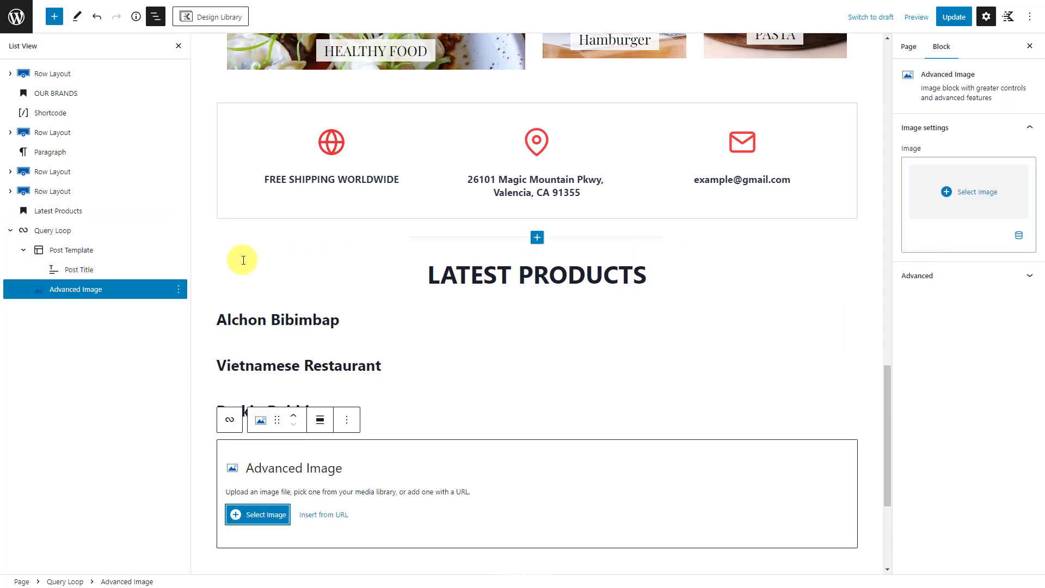
{"action": "left_click_drag", "start_coordinate": [114, 289], "coordinate": [116, 266]}
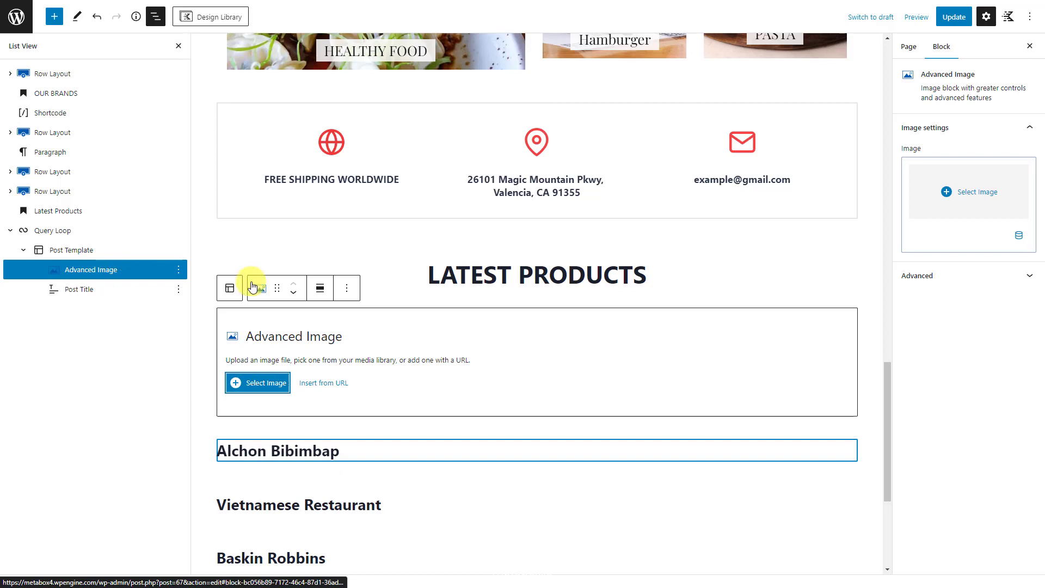
Enable the dynamic image on the Advanced Image block and use the post's Featured Image as its content.
{"action": "left_click", "coordinate": [1019, 235]}
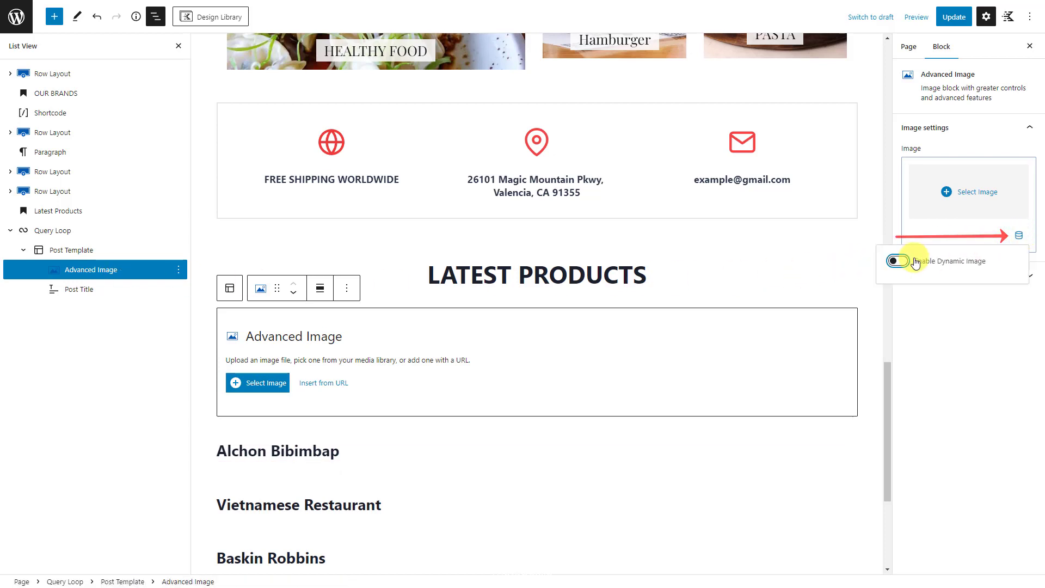
{"action": "left_click", "coordinate": [896, 261]}
{"action": "left_click", "coordinate": [1012, 185]}
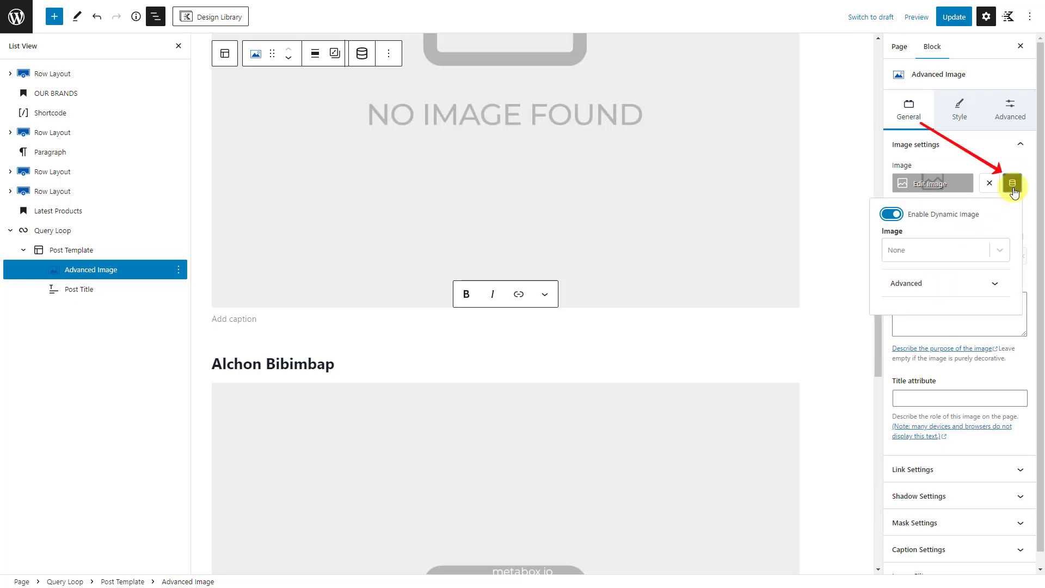
{"action": "left_click", "coordinate": [941, 244]}
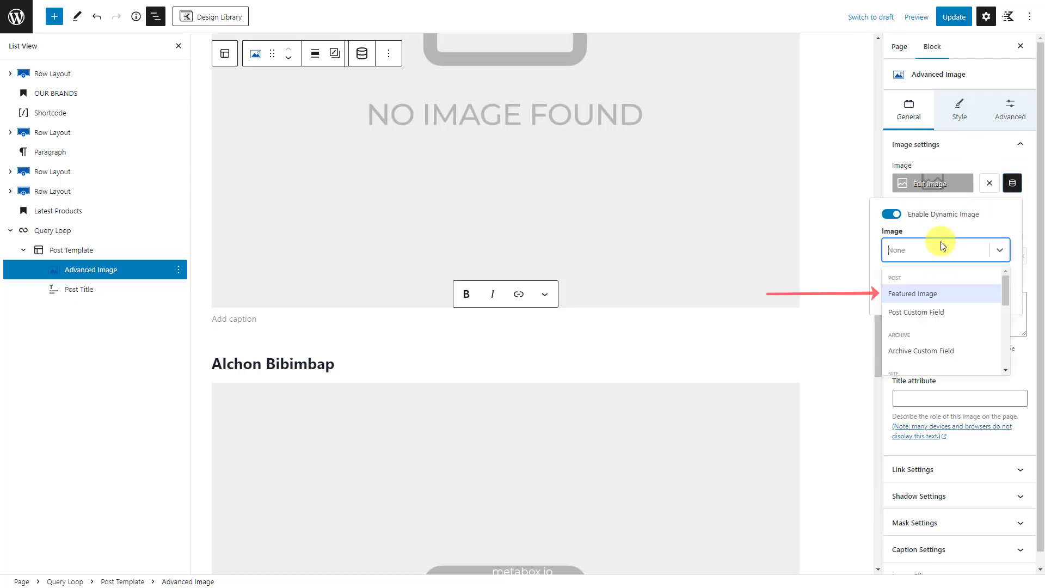
{"action": "left_click", "coordinate": [930, 295]}
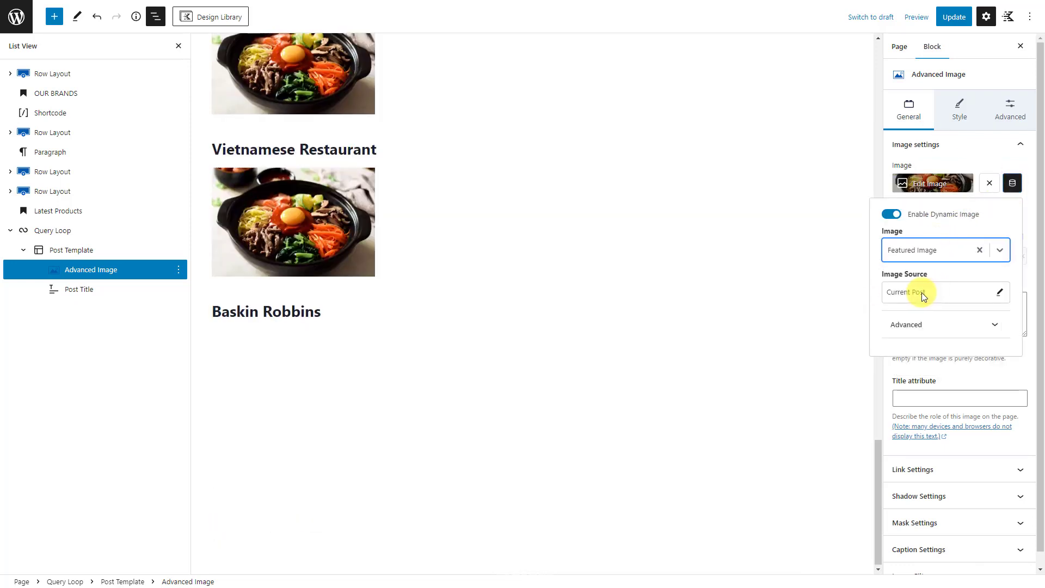
Add a Paragraph block to the Post Template and place it between the Advanced Image and the Post Title.
{"action": "left_click", "coordinate": [134, 250]}
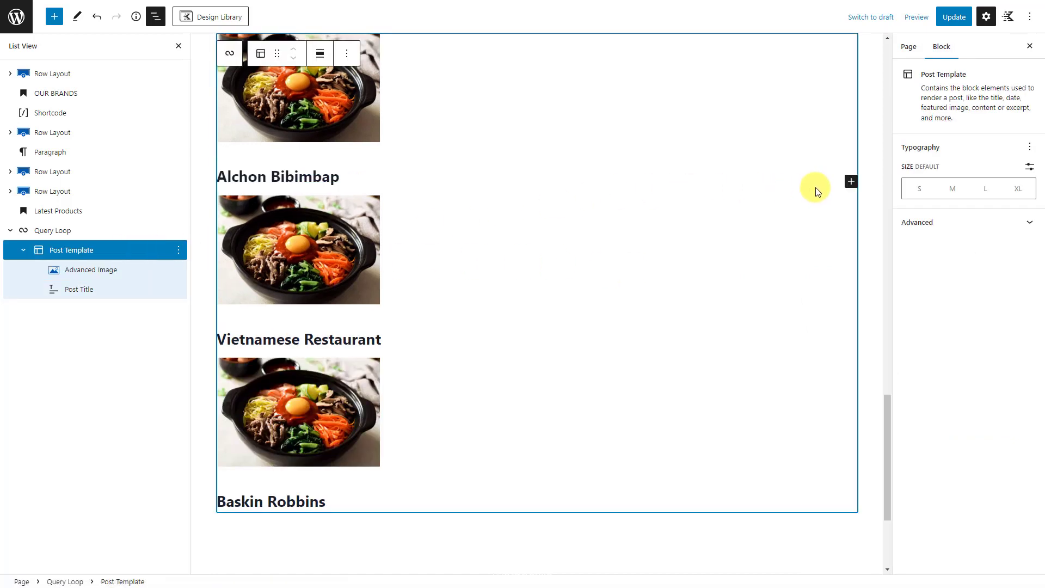
{"action": "left_click", "coordinate": [851, 182]}
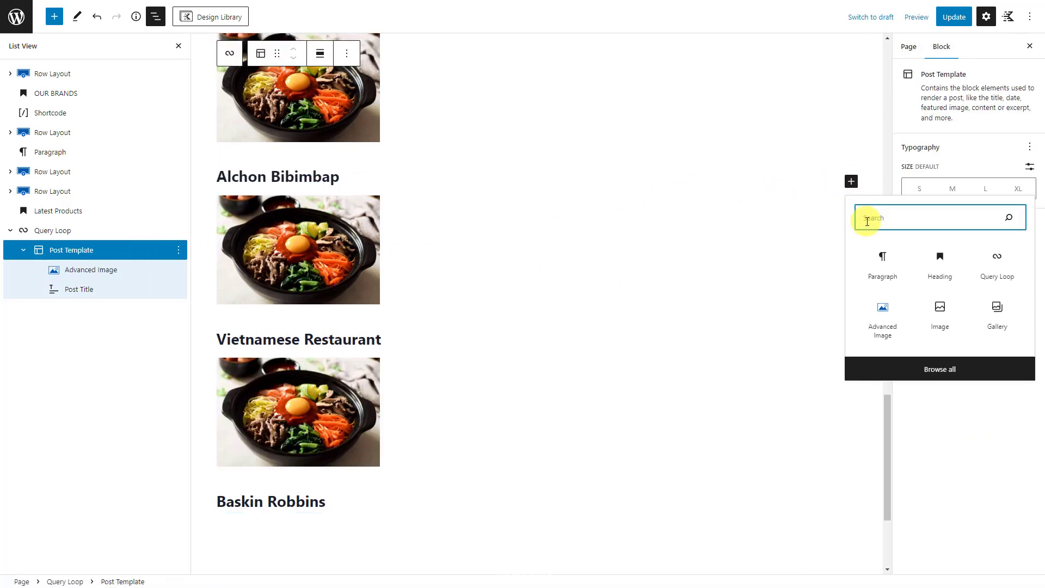
{"action": "left_click", "coordinate": [877, 261]}
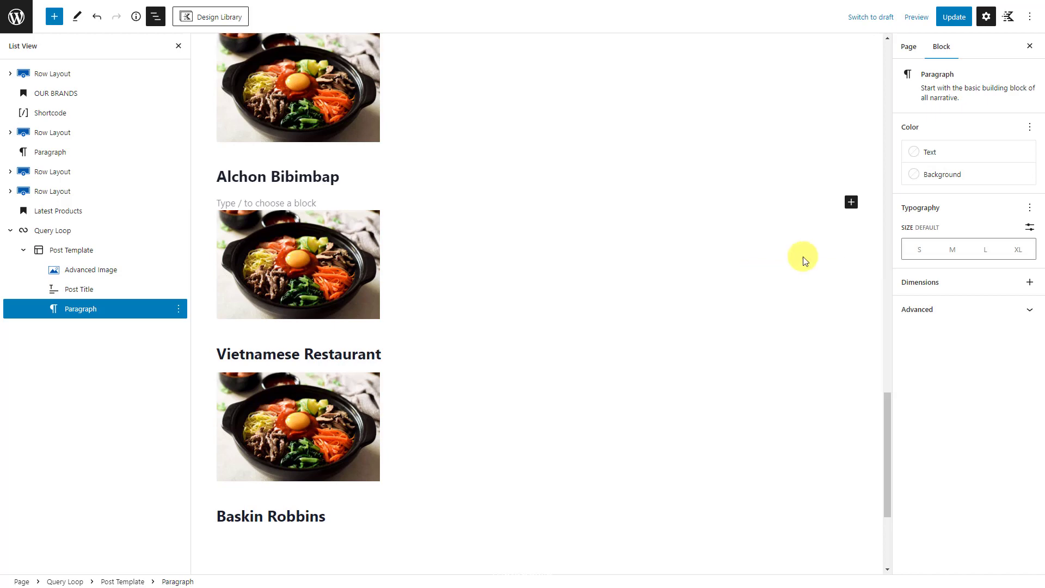
{"action": "left_click_drag", "start_coordinate": [90, 305], "coordinate": [69, 285]}
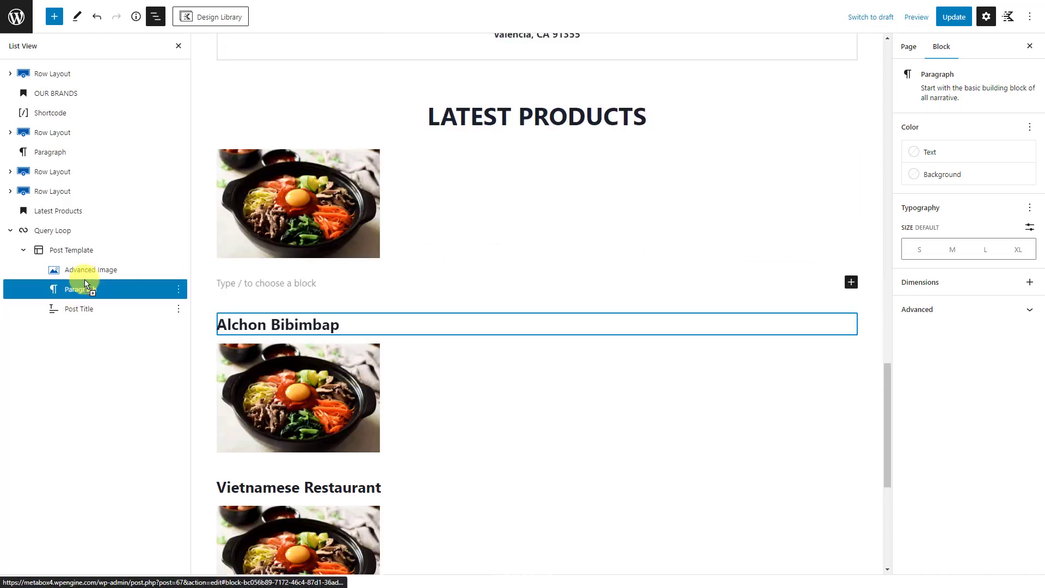
Enter the placeholder text "a" in the new paragraph and choose Post Custom Field as its dynamic content.
{"action": "left_click", "coordinate": [243, 282]}
{"action": "type", "text": "a"}
{"action": "left_click", "coordinate": [346, 256]}
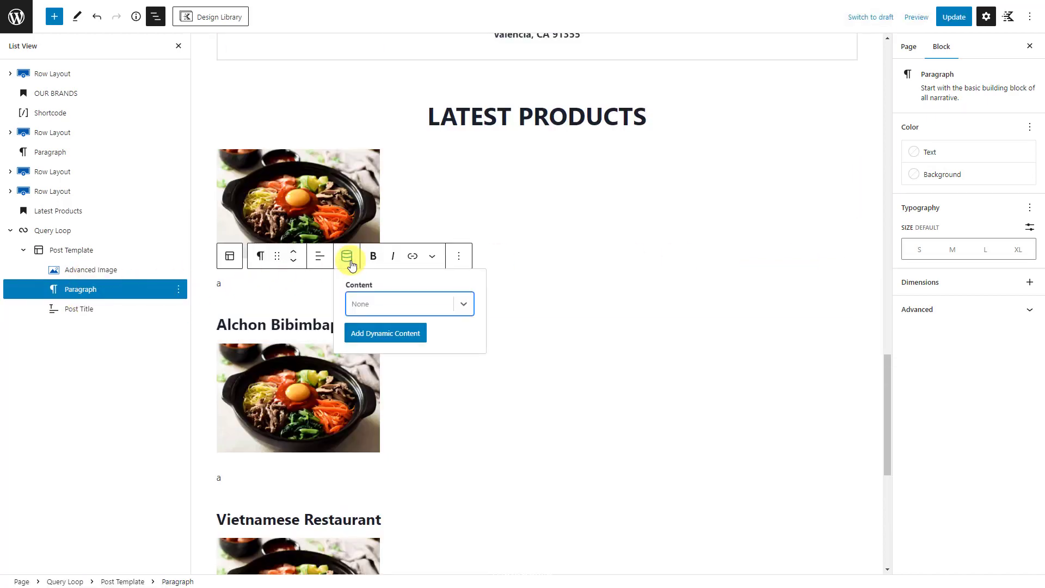
{"action": "left_click", "coordinate": [462, 306]}
{"action": "scroll", "coordinate": [450, 361], "scroll_direction": "down", "scroll_amount": 3}
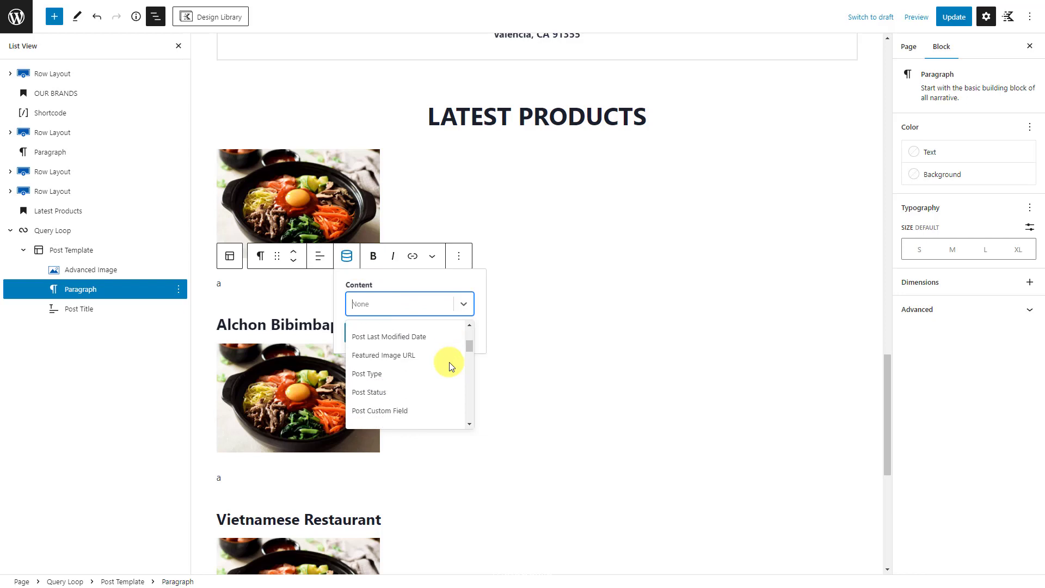
{"action": "left_click", "coordinate": [433, 403]}
Insert the custom meta key "voucher" through Custom Input as the paragraph's dynamic content and delete the placeholder "a".
{"action": "left_click", "coordinate": [458, 391]}
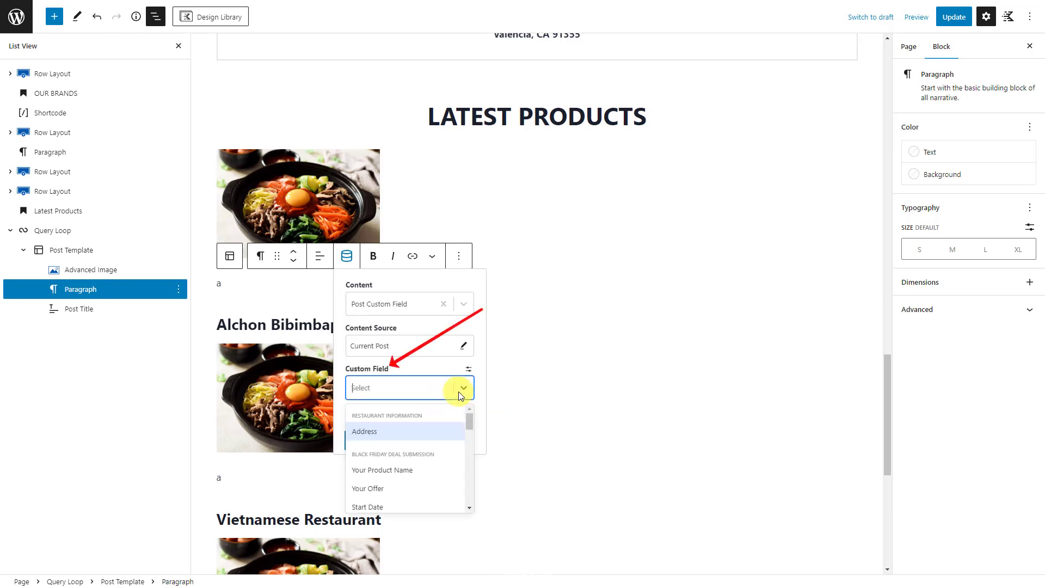
{"action": "scroll", "coordinate": [452, 427], "scroll_direction": "down", "scroll_amount": 5}
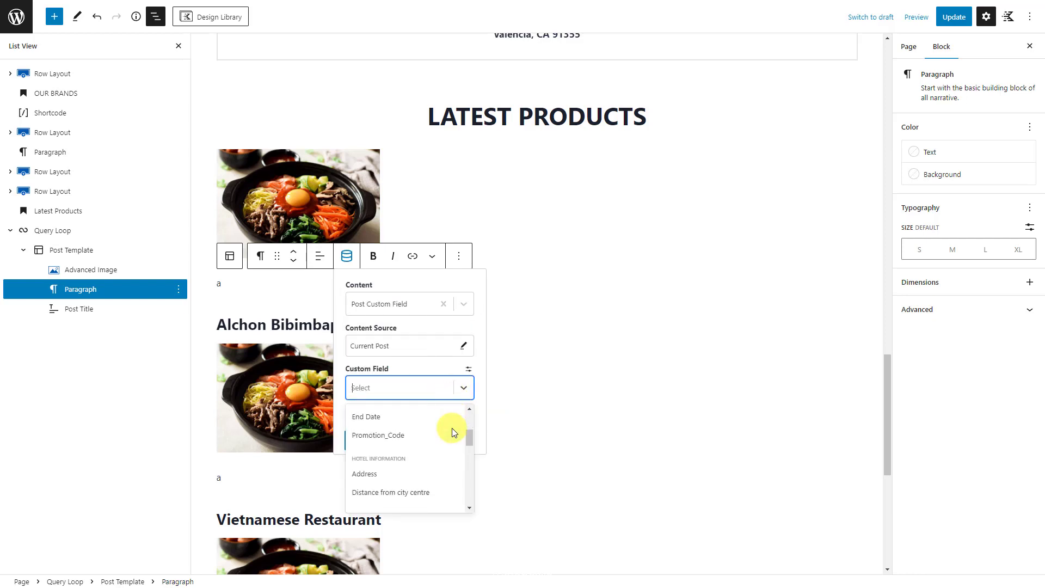
{"action": "type", "text": "cu"}
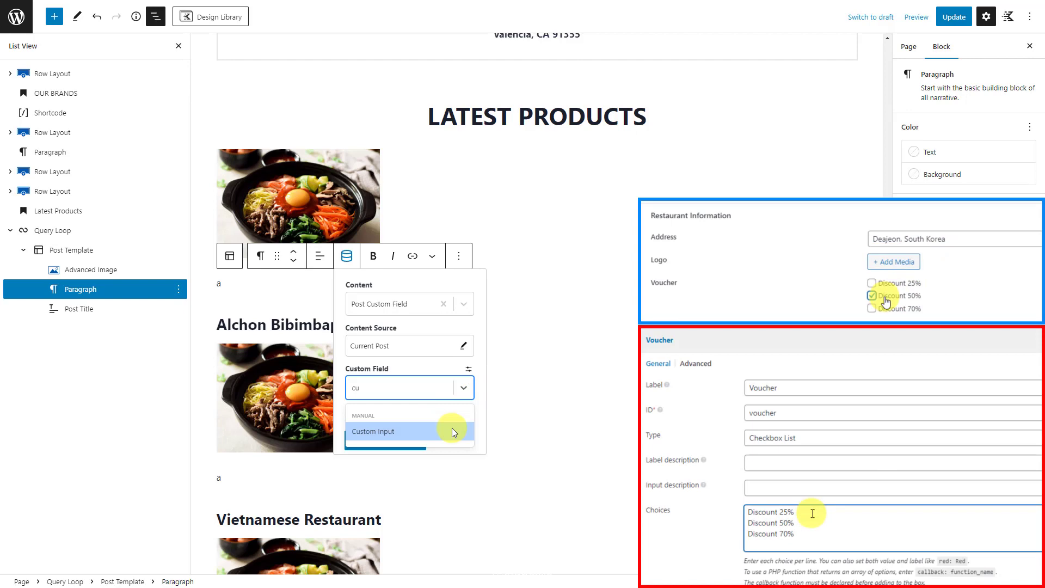
{"action": "left_click", "coordinate": [452, 431]}
{"action": "type", "text": "voucher"}
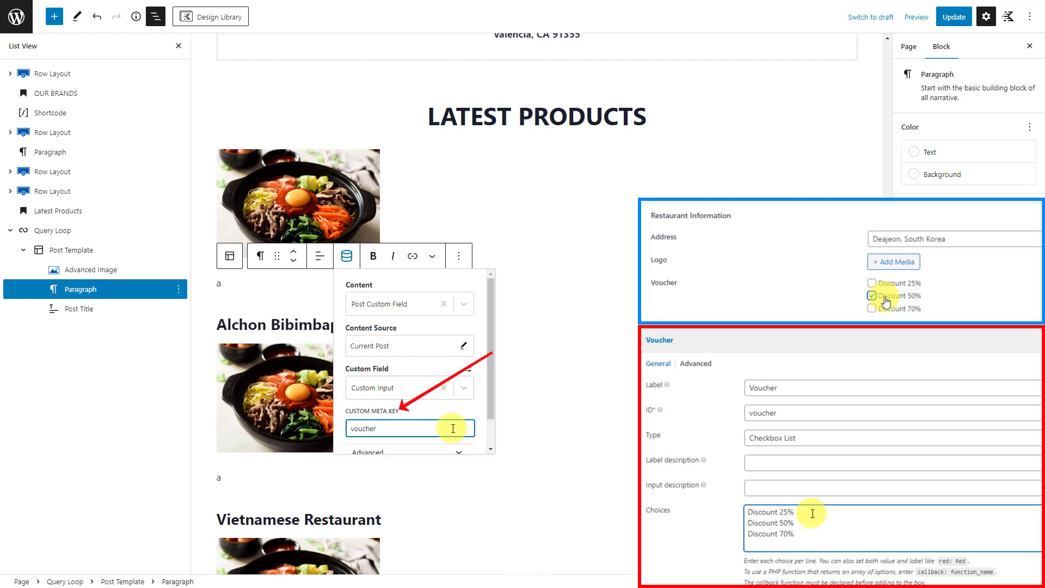
{"action": "scroll", "coordinate": [453, 429], "scroll_direction": "down", "scroll_amount": 2}
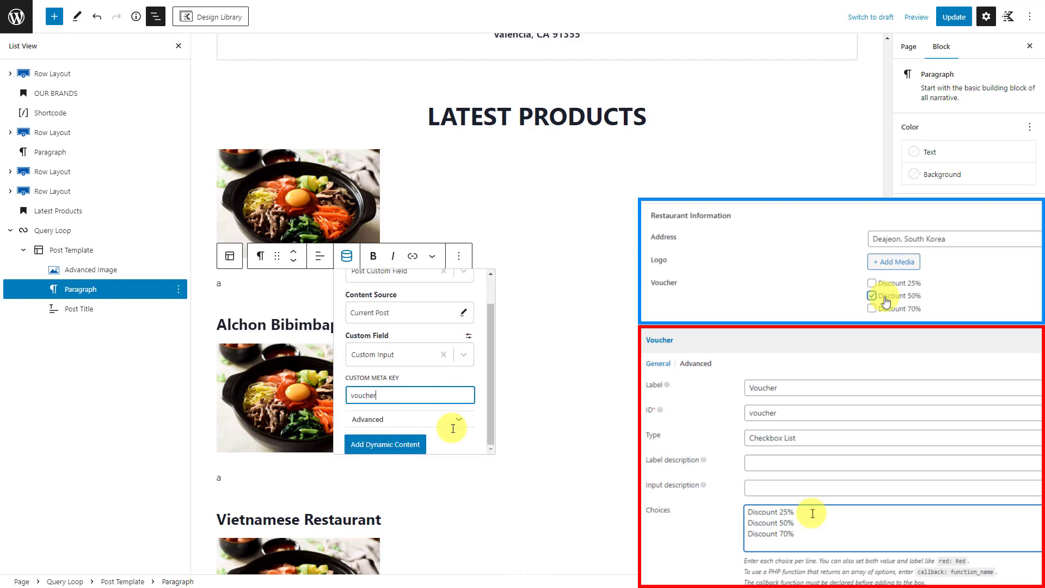
{"action": "left_click", "coordinate": [407, 441]}
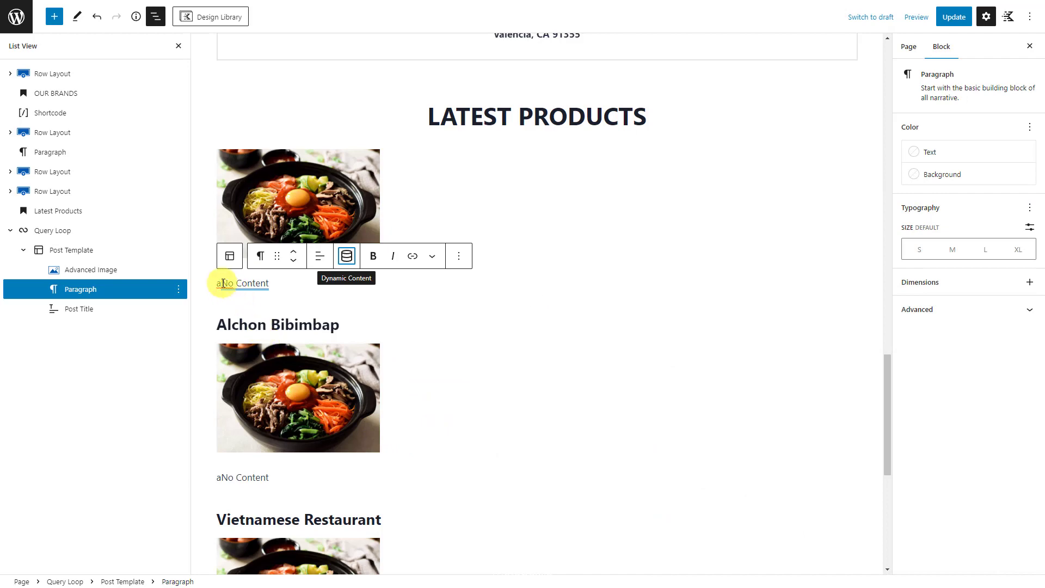
{"action": "key", "text": "BackSpace"}
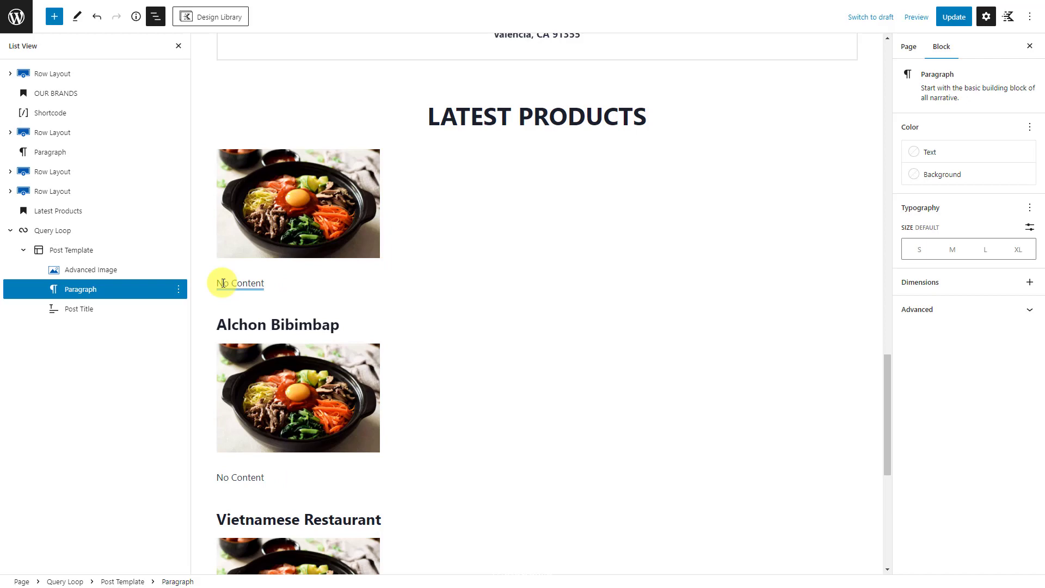
Add a Paragraph block below the Post Title in the Post Template and enter the placeholder text "a".
{"action": "left_click", "coordinate": [103, 249]}
{"action": "left_click", "coordinate": [850, 215]}
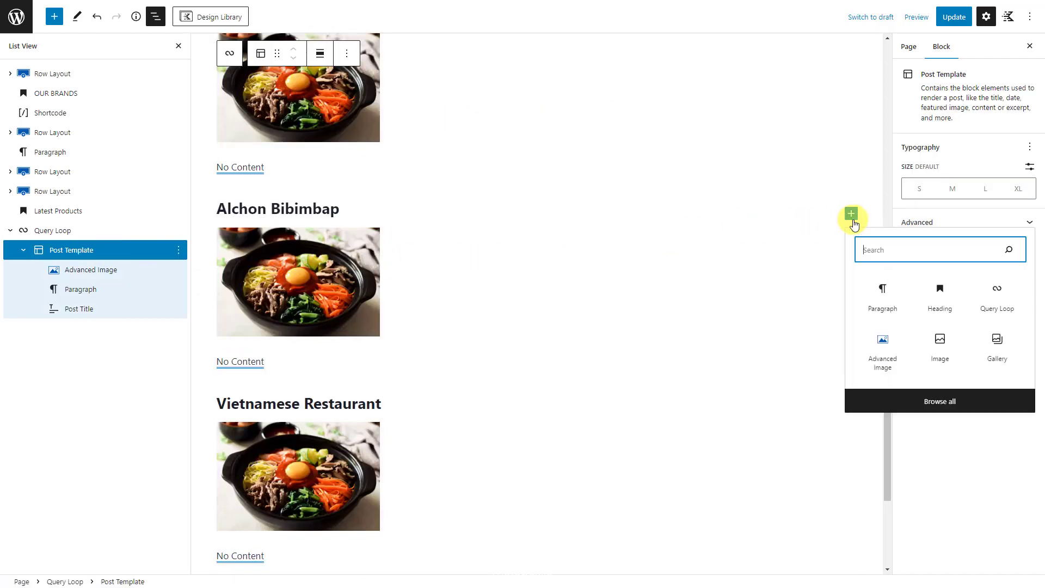
{"action": "left_click", "coordinate": [884, 299]}
{"action": "type", "text": "a"}
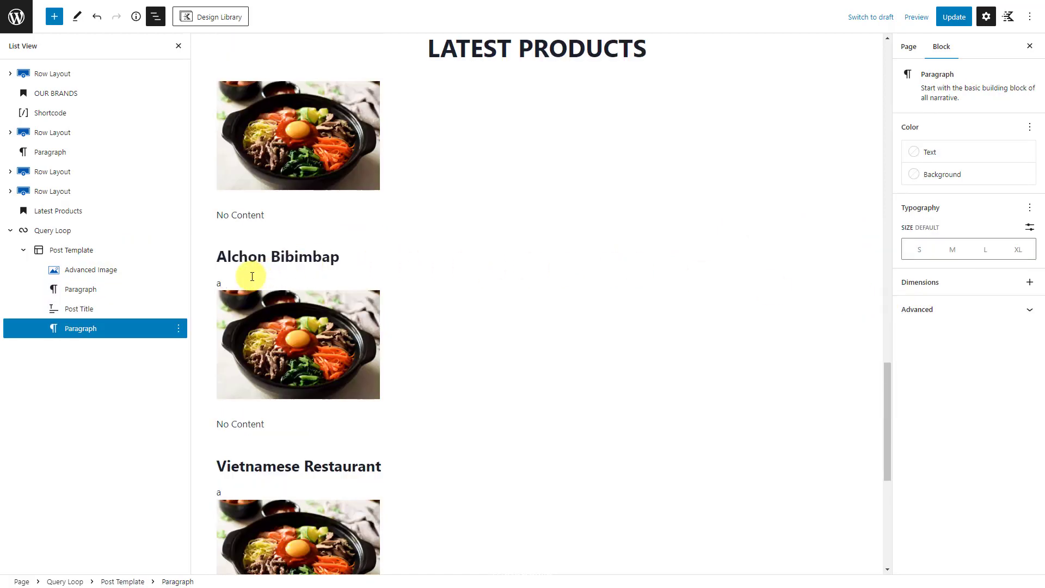
Insert the Restaurant Information Address post custom field as dynamic content in the new paragraph.
{"action": "left_click", "coordinate": [344, 257]}
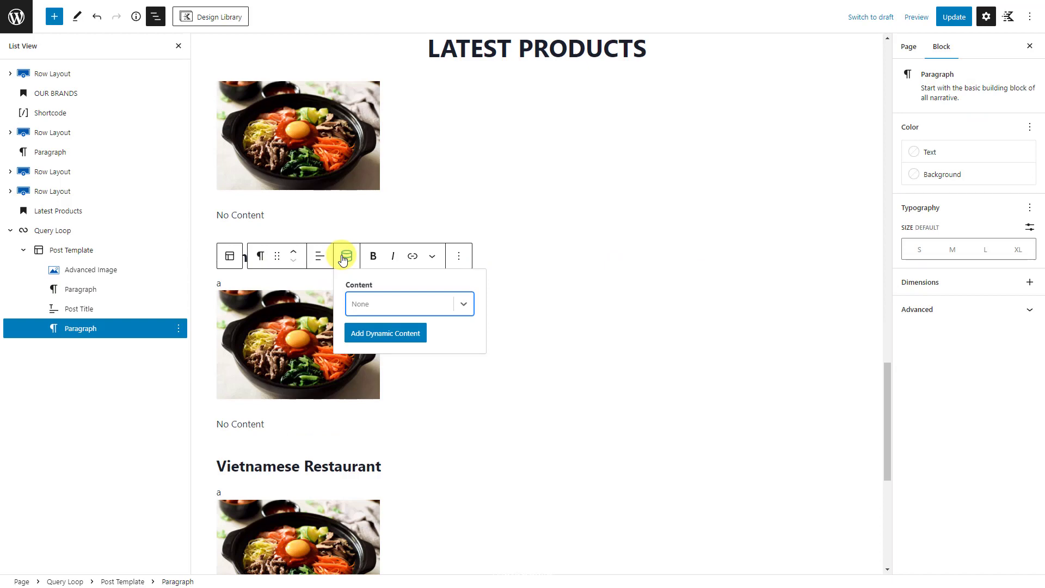
{"action": "left_click", "coordinate": [463, 303]}
{"action": "scroll", "coordinate": [447, 376], "scroll_direction": "down", "scroll_amount": 2}
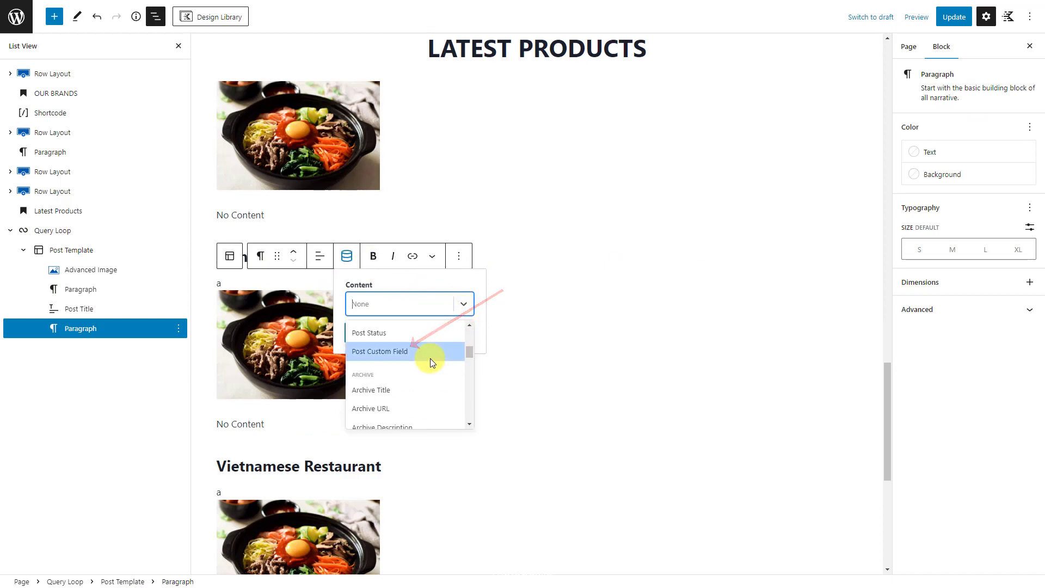
{"action": "left_click", "coordinate": [430, 358]}
{"action": "left_click", "coordinate": [455, 395]}
{"action": "left_click", "coordinate": [446, 430]}
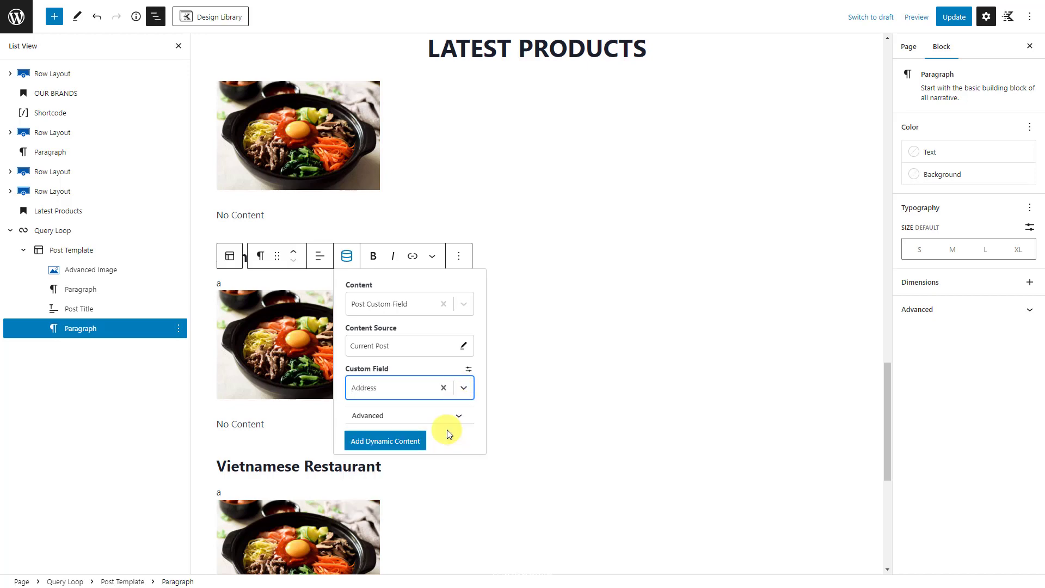
{"action": "left_click", "coordinate": [385, 439]}
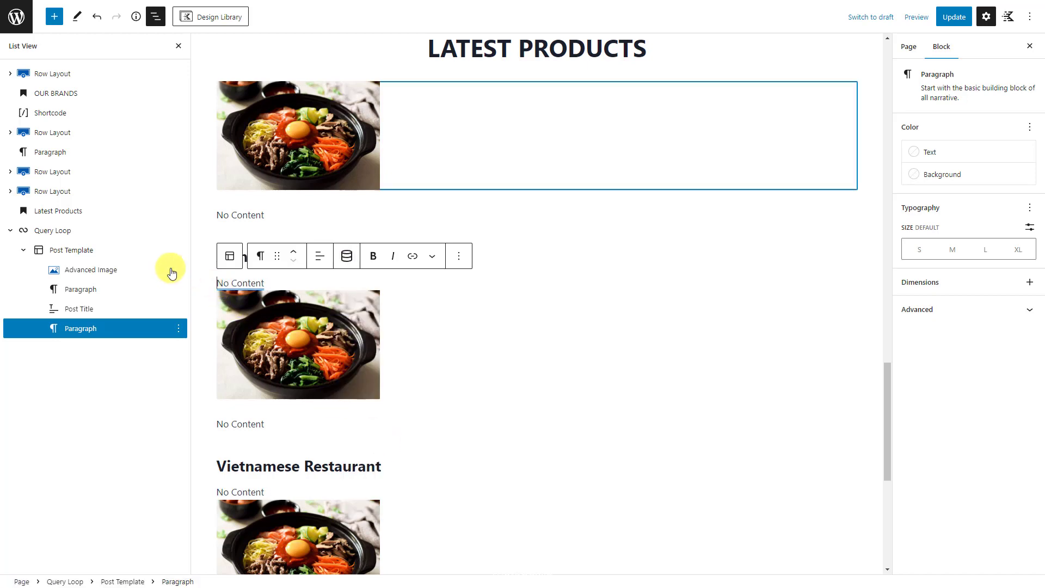
Add an Advanced Image block at the end of the Post Template, below the address paragraph.
{"action": "left_click", "coordinate": [109, 250]}
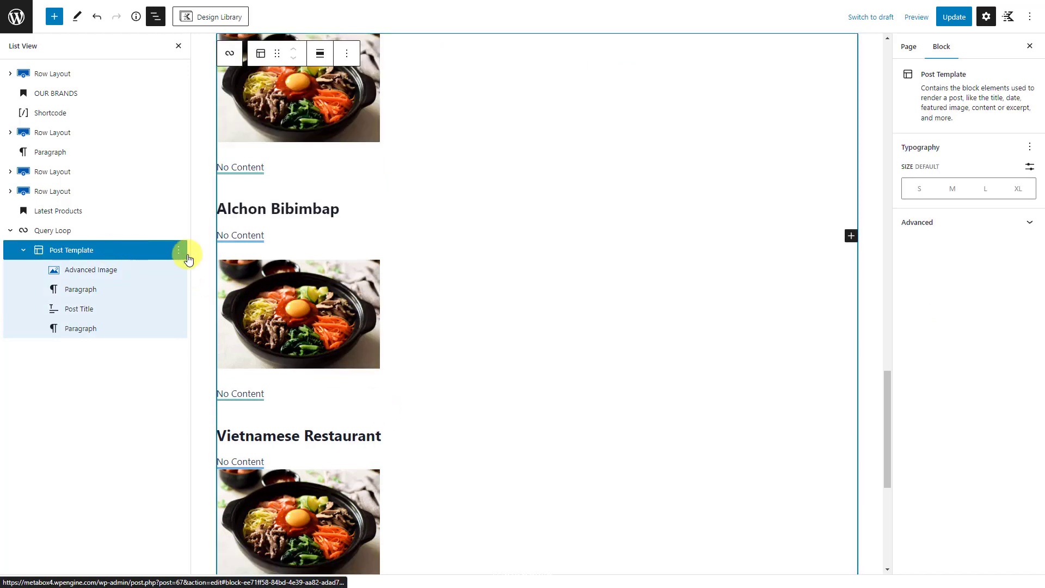
{"action": "left_click", "coordinate": [850, 236]}
{"action": "left_click", "coordinate": [940, 375]}
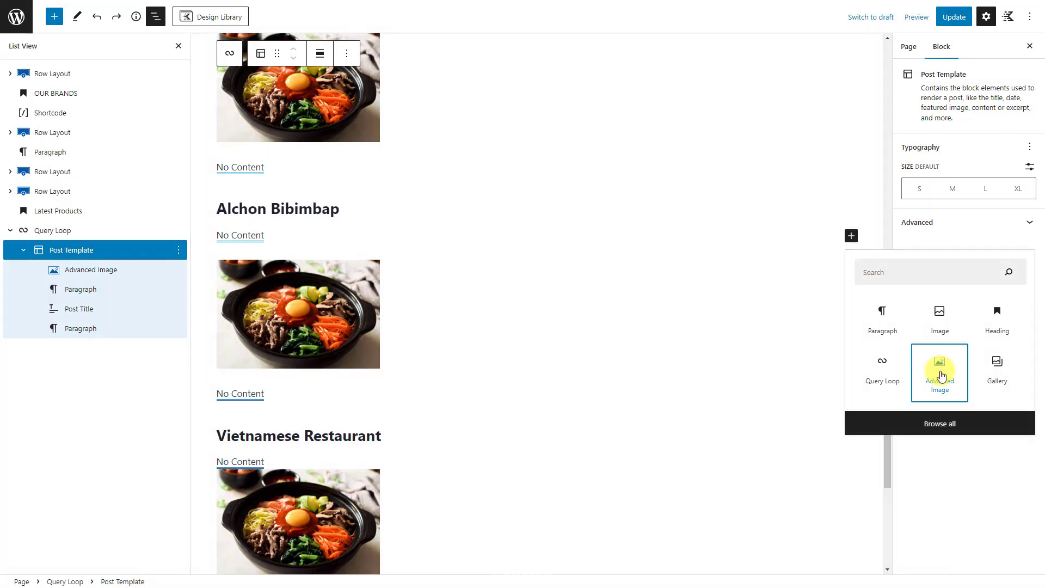
Enable the dynamic image on the new Advanced Image block and use the Logo post custom field as its source.
{"action": "left_click", "coordinate": [1018, 235]}
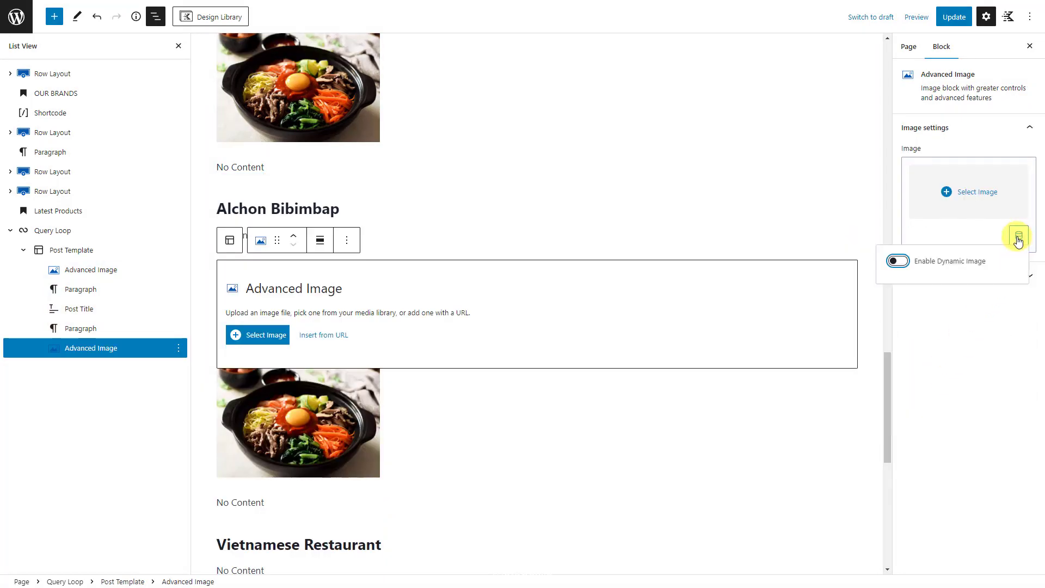
{"action": "left_click", "coordinate": [898, 262]}
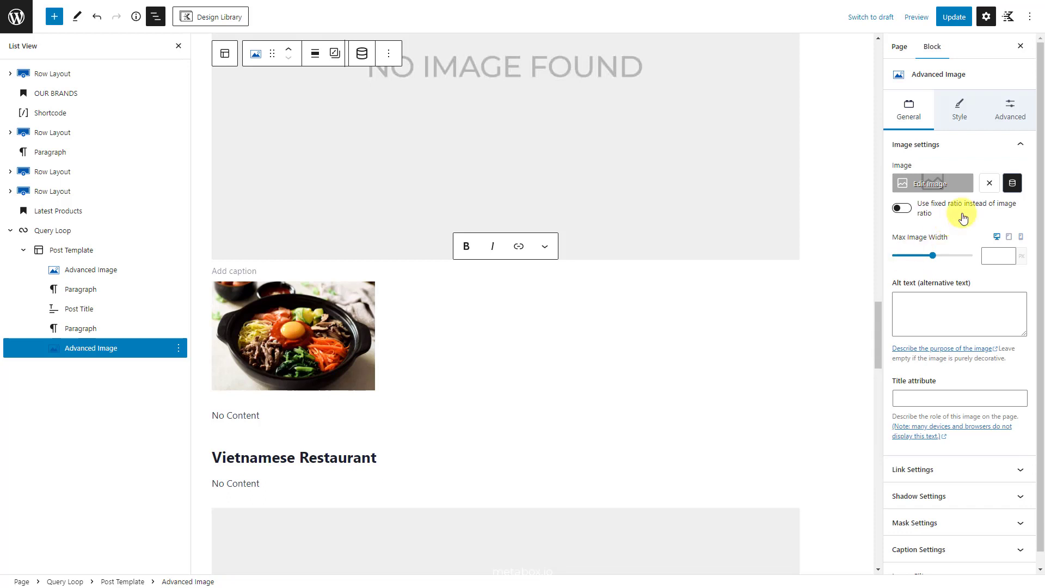
{"action": "left_click", "coordinate": [1012, 182]}
{"action": "left_click", "coordinate": [999, 250]}
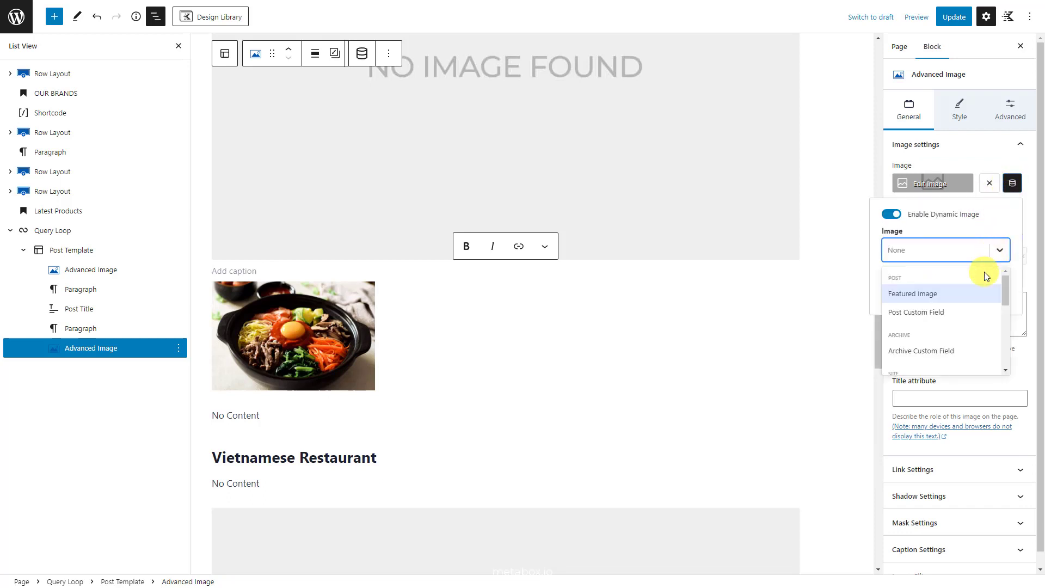
{"action": "left_click", "coordinate": [957, 312]}
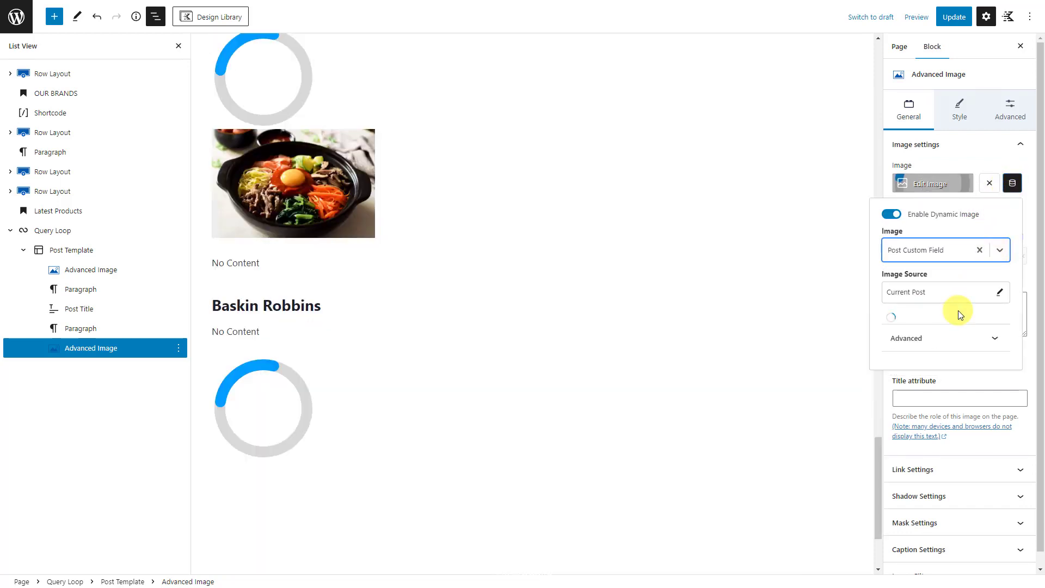
{"action": "left_click", "coordinate": [999, 337]}
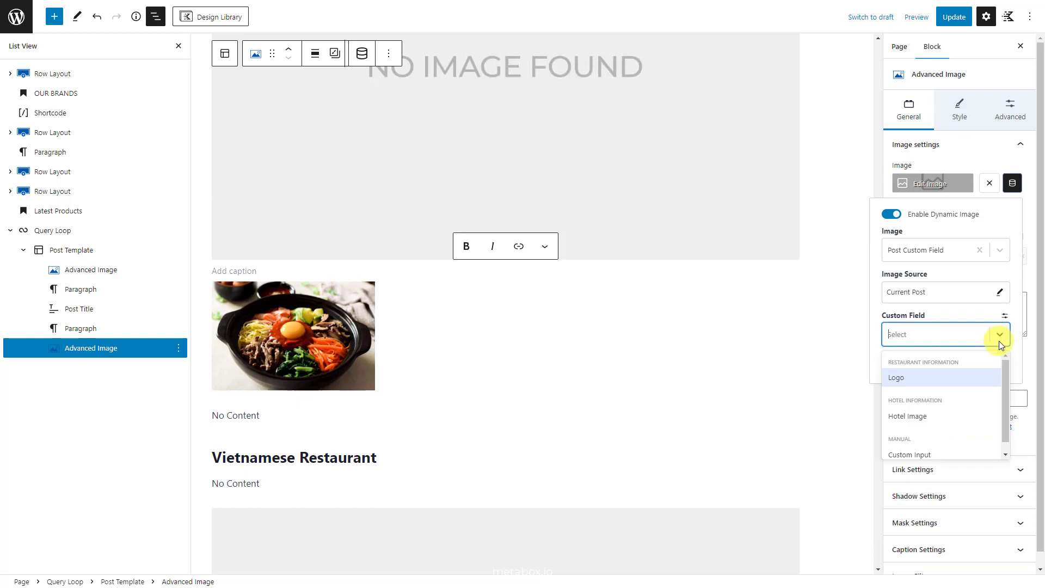
{"action": "left_click", "coordinate": [978, 375]}
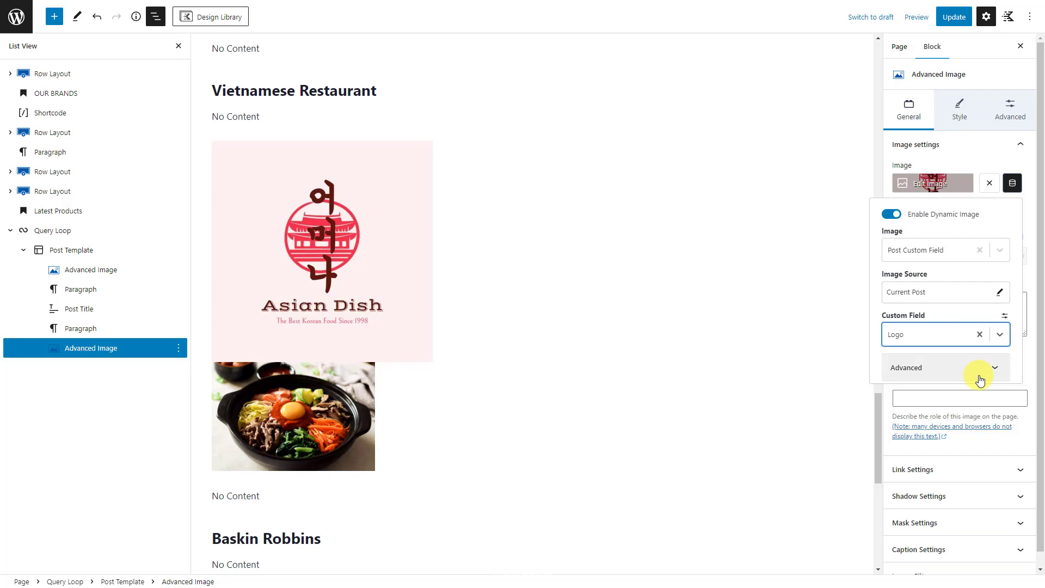
Set the Query Loop to 6 items per page and switch it to grid view.
{"action": "left_click", "coordinate": [133, 230]}
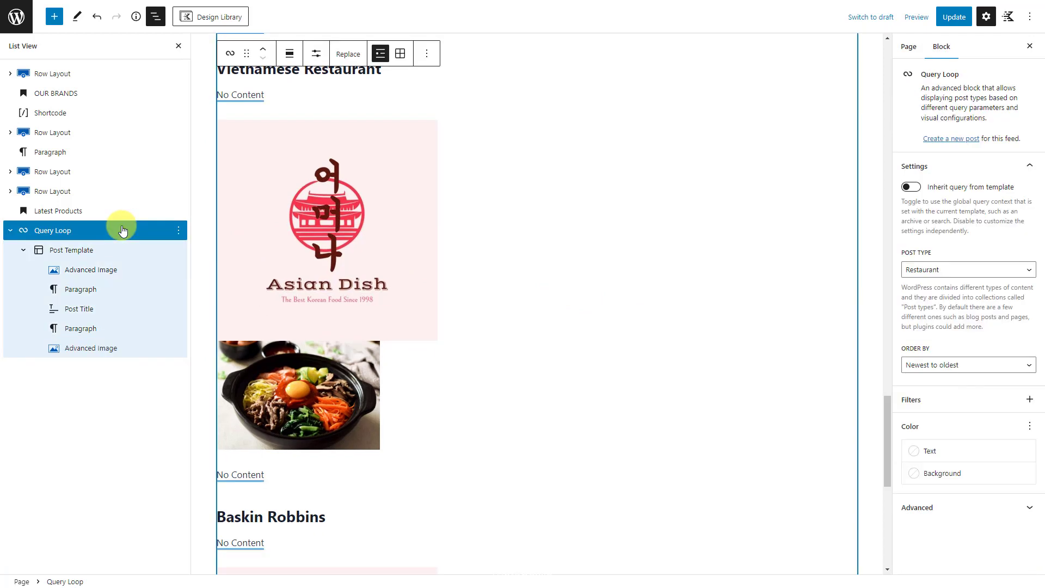
{"action": "left_click", "coordinate": [316, 54]}
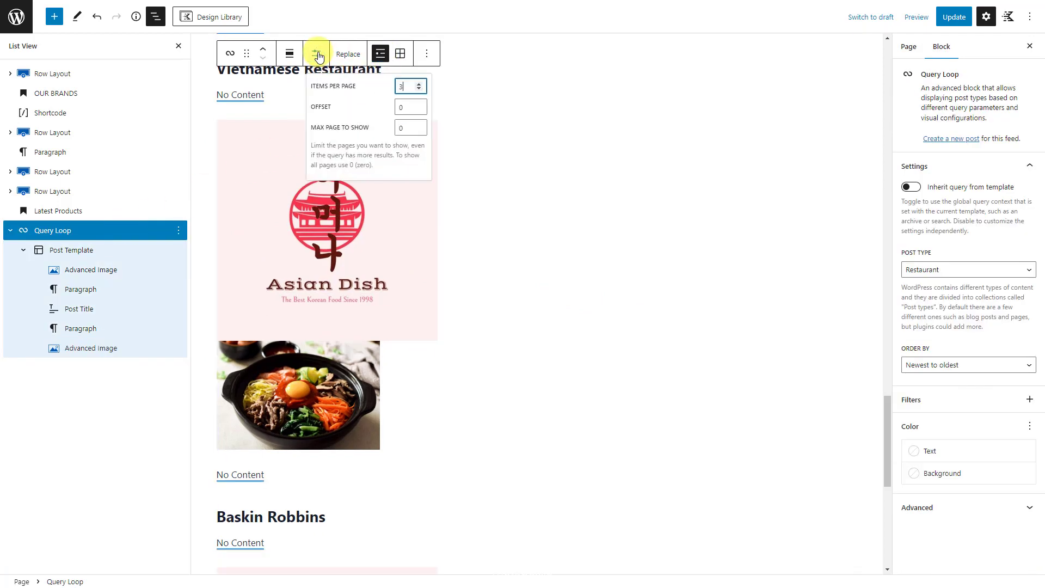
{"action": "type", "text": "6"}
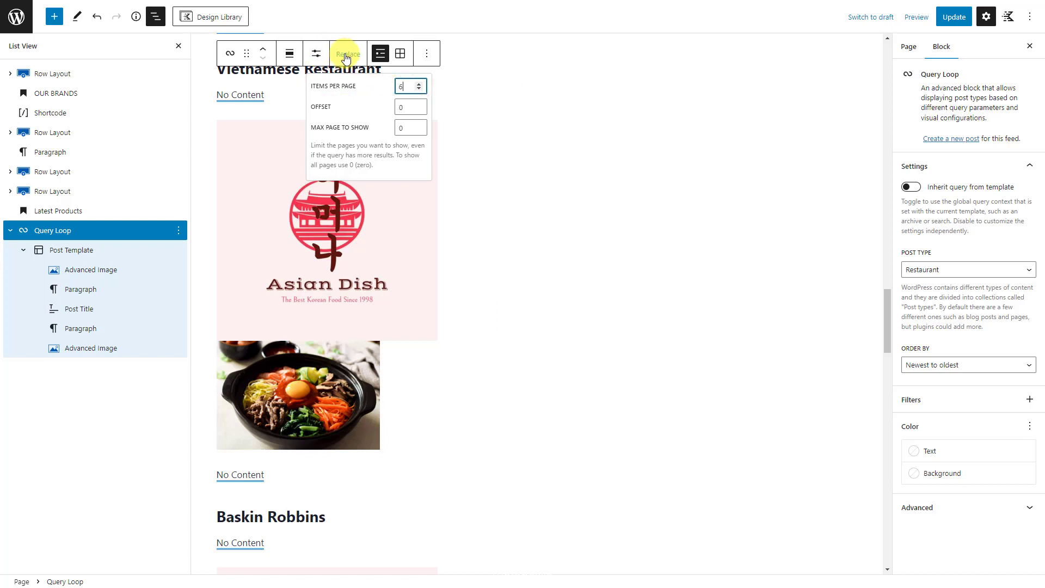
{"action": "left_click", "coordinate": [401, 54]}
Update the page and review the Latest Products section on the published page.
{"action": "left_click", "coordinate": [956, 24]}
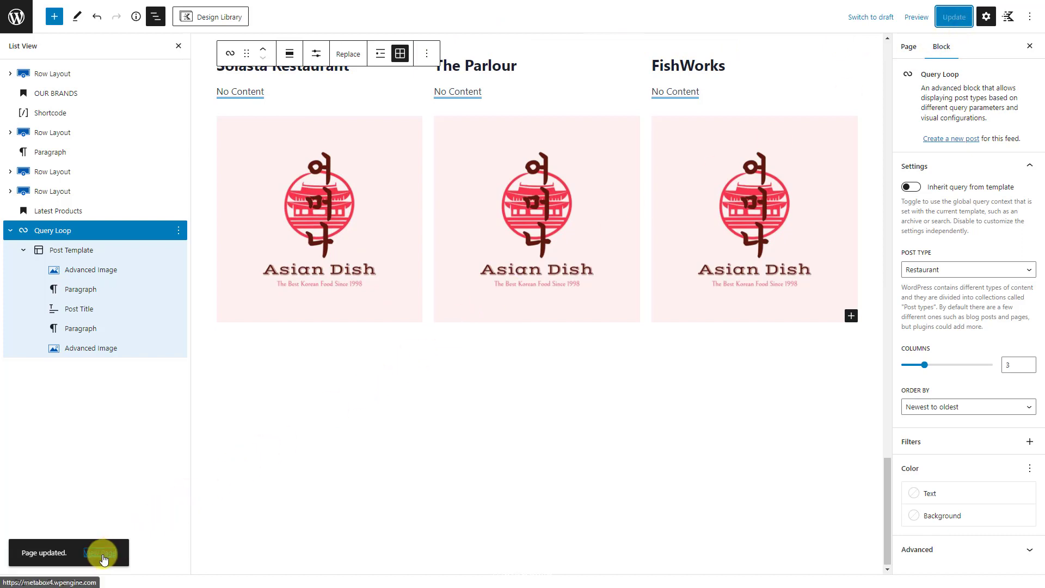
{"action": "left_click", "coordinate": [103, 554]}
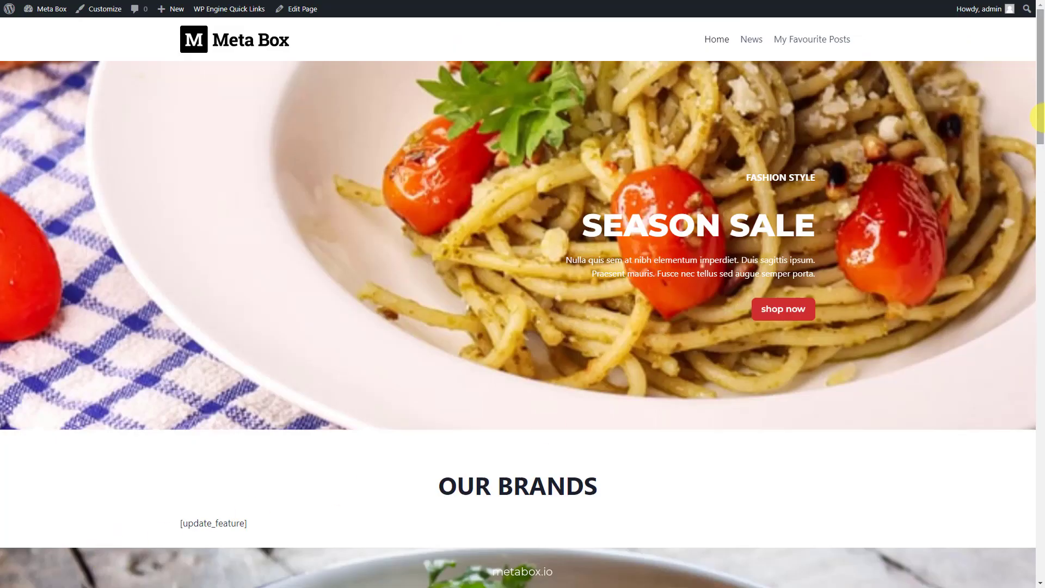
{"action": "left_click_drag", "start_coordinate": [1039, 117], "coordinate": [1042, 488]}
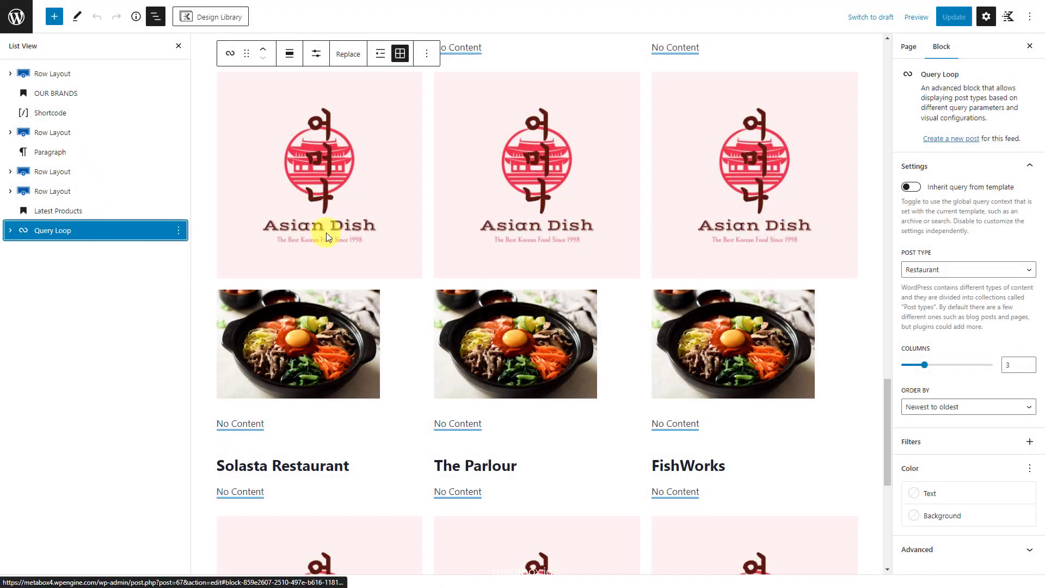
Give the Query Loop block the additional CSS class "latest-products".
{"action": "left_click", "coordinate": [974, 551]}
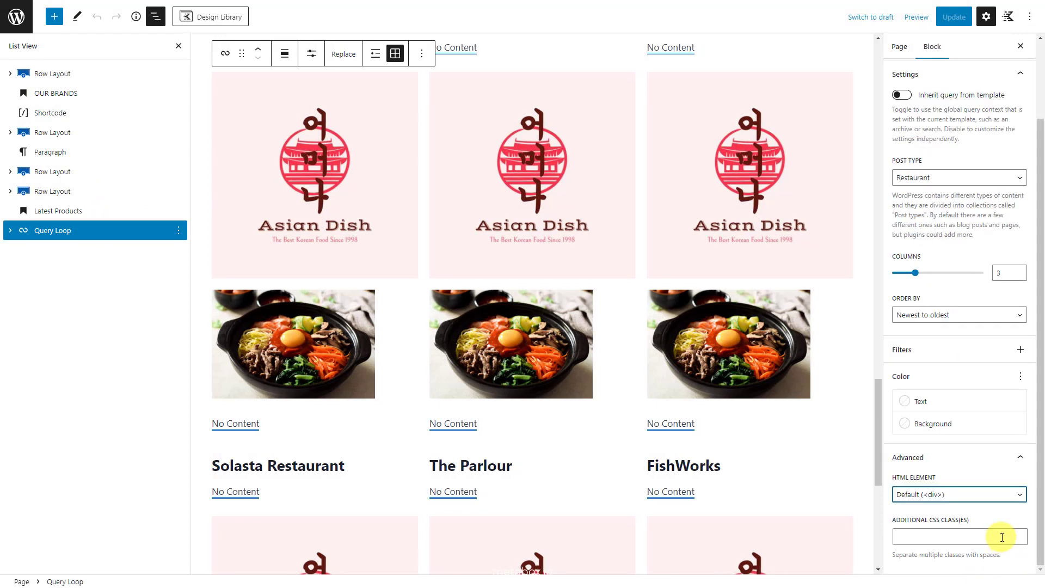
{"action": "left_click", "coordinate": [1002, 537]}
{"action": "type", "text": "latest-products"}
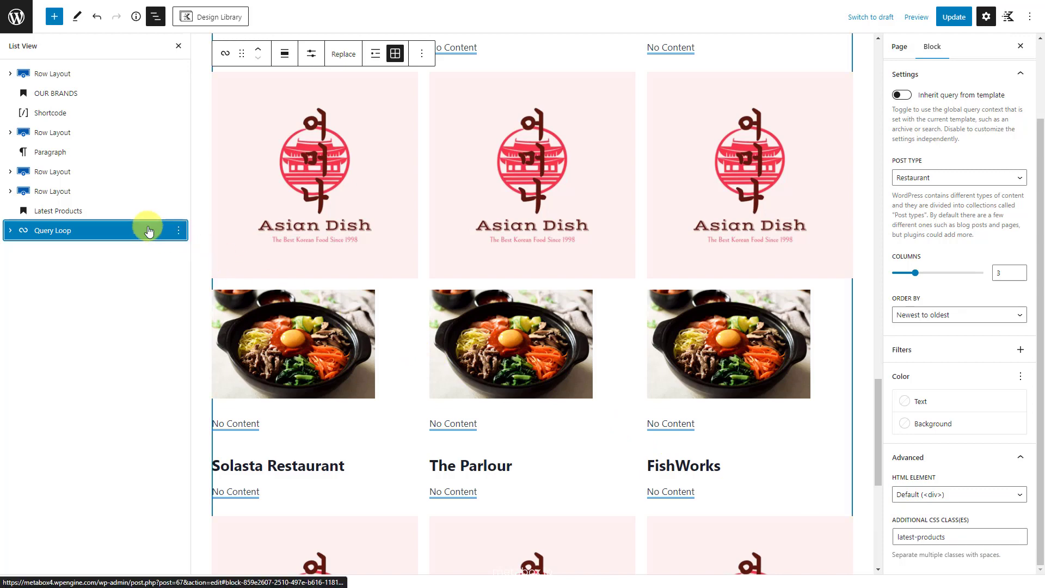
Give the featured image block a fixed Landscape 3:2 ratio and a maximum width of 400.
{"action": "left_click", "coordinate": [10, 230]}
{"action": "left_click", "coordinate": [122, 271]}
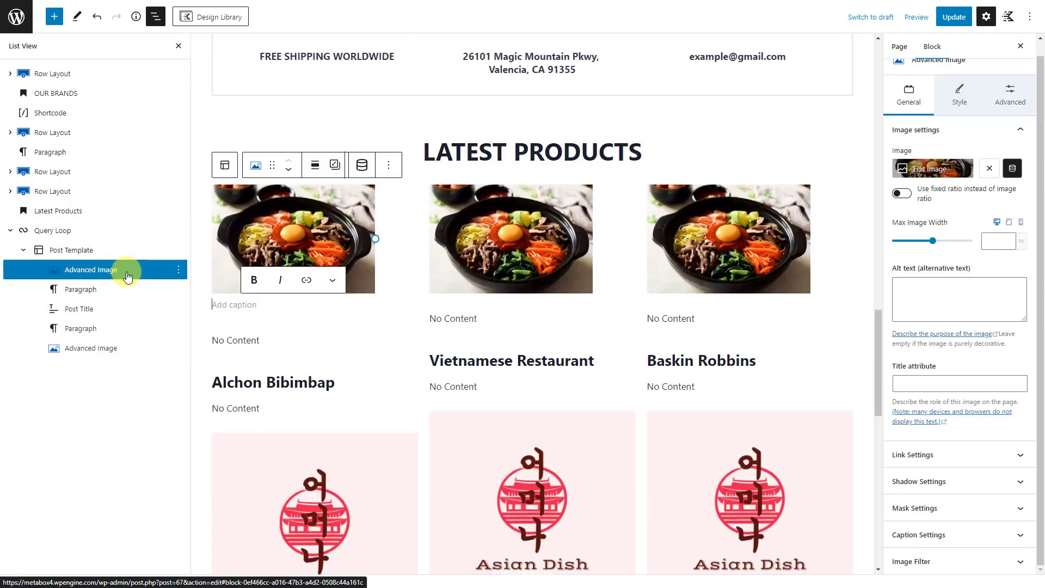
{"action": "left_click", "coordinate": [901, 193]}
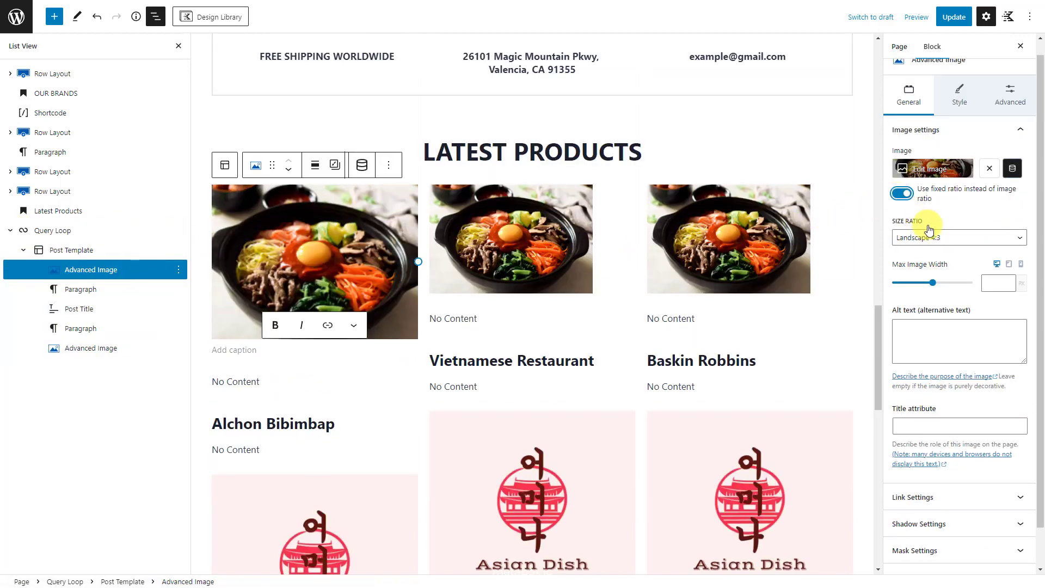
{"action": "left_click", "coordinate": [931, 237]}
{"action": "left_click", "coordinate": [940, 266]}
{"action": "left_click", "coordinate": [994, 282]}
{"action": "type", "text": "400"}
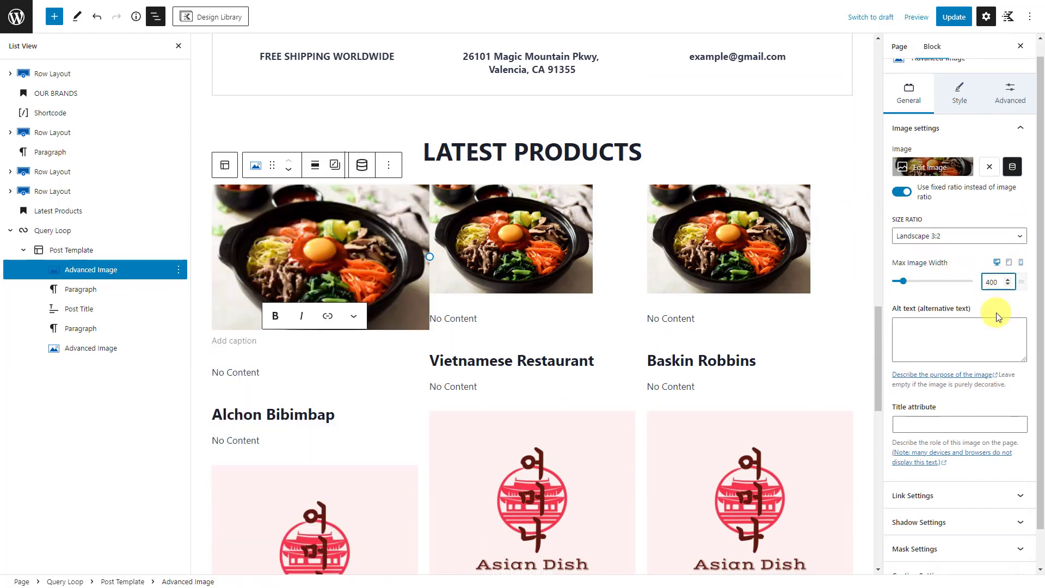
Turn off the caption on the featured image block.
{"action": "scroll", "coordinate": [997, 318], "scroll_direction": "down", "scroll_amount": 1}
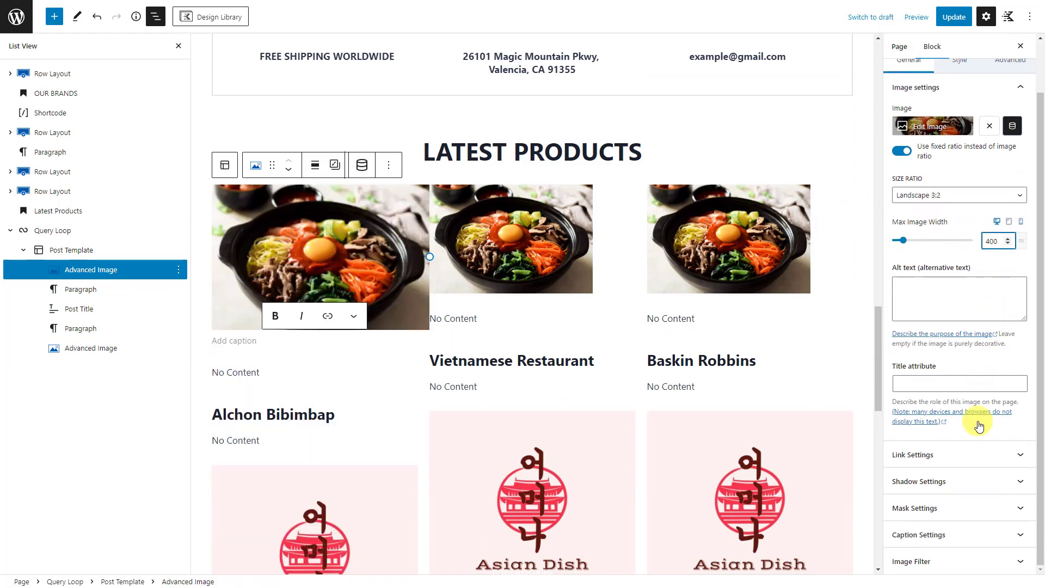
{"action": "left_click", "coordinate": [973, 534]}
{"action": "left_click", "coordinate": [901, 343]}
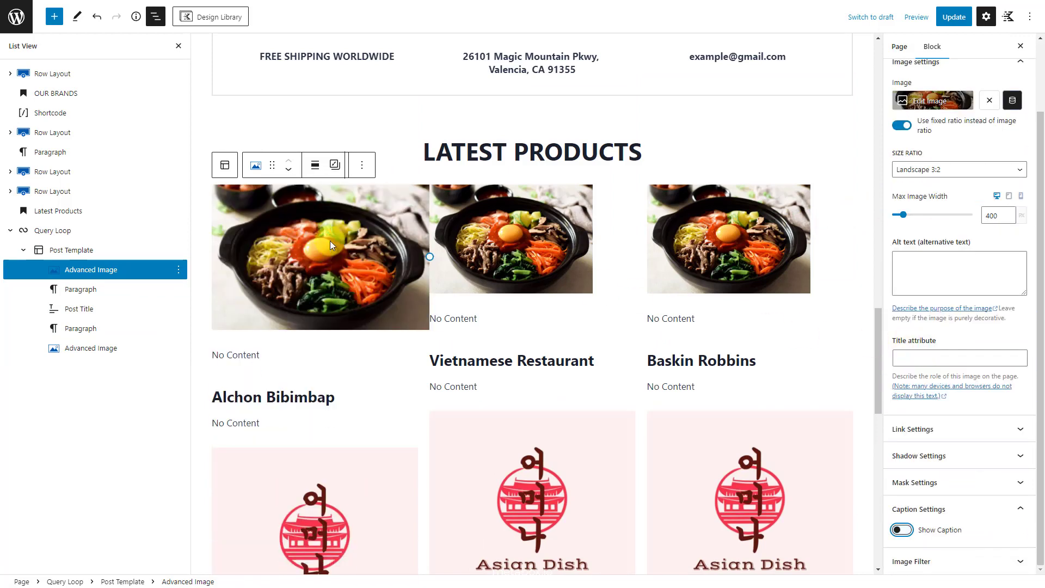
Give the first paragraph block in the Post Template, above the post title, the additional CSS class "voucher".
{"action": "left_click", "coordinate": [143, 292]}
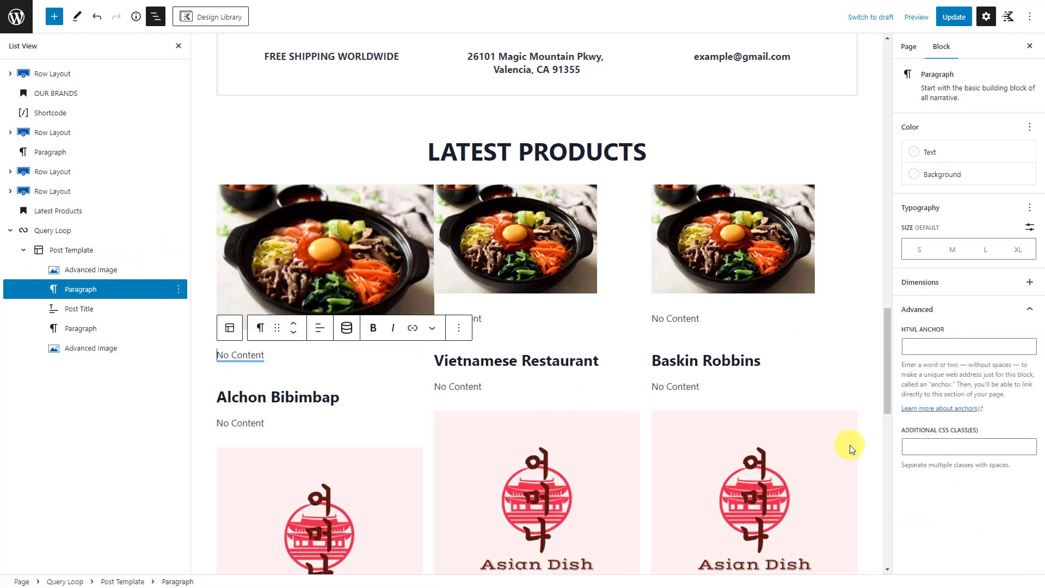
{"action": "left_click", "coordinate": [946, 449]}
{"action": "type", "text": "voucher"}
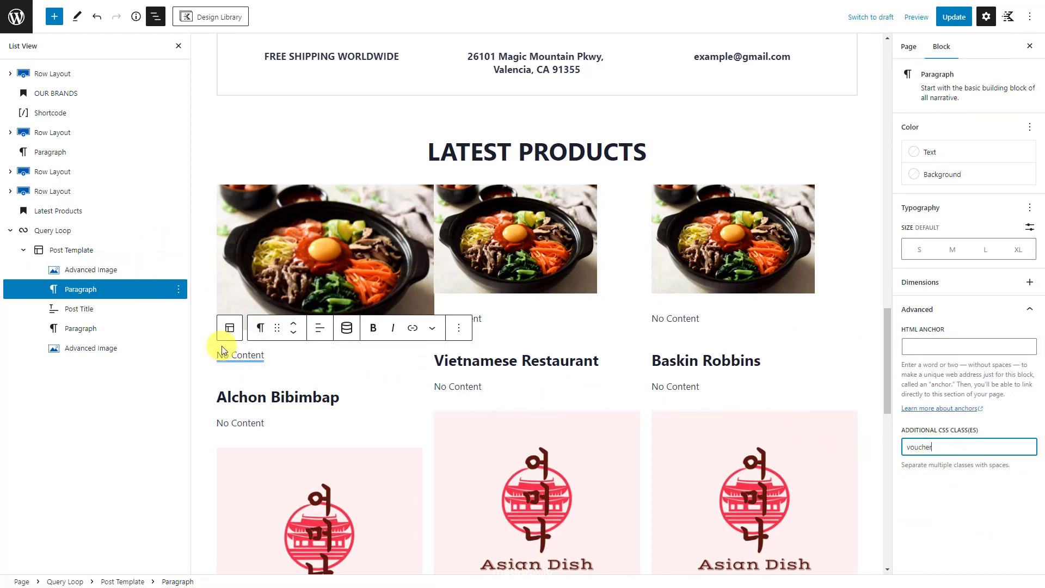
Give the logo image block at the end of the Post Template a fixed Square 1:1 ratio and a maximum width of 60.
{"action": "left_click", "coordinate": [129, 345]}
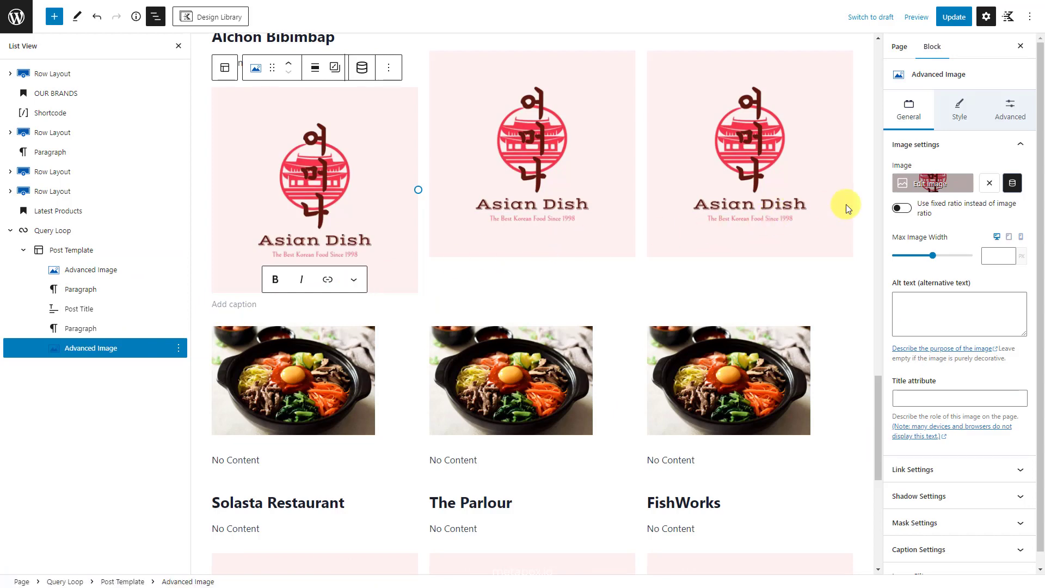
{"action": "left_click", "coordinate": [901, 208]}
{"action": "left_click", "coordinate": [944, 252]}
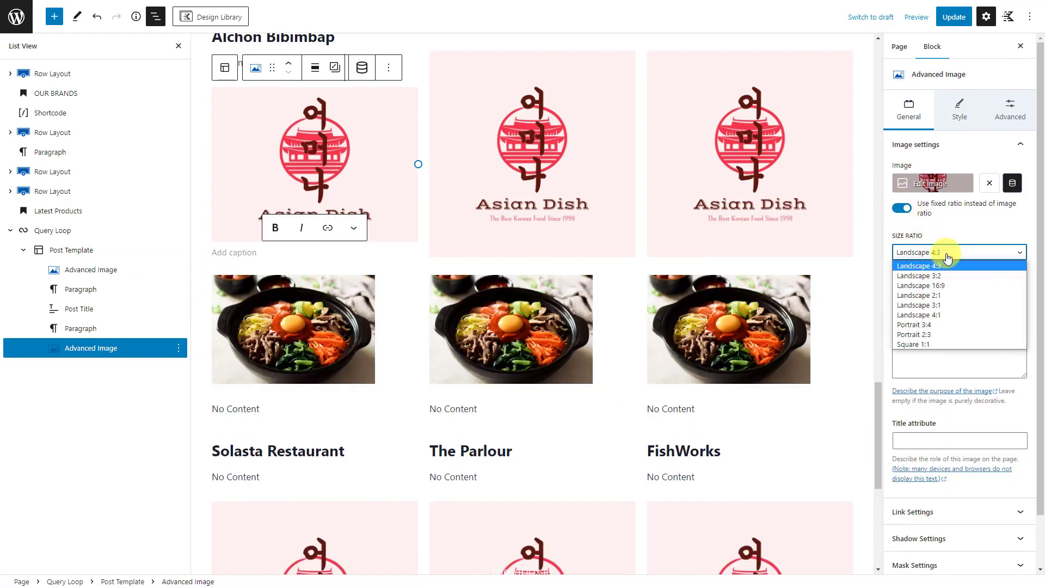
{"action": "left_click", "coordinate": [930, 340]}
{"action": "left_click", "coordinate": [989, 298]}
{"action": "type", "text": "60"}
Turn off the caption on the logo image block.
{"action": "scroll", "coordinate": [998, 315], "scroll_direction": "down", "scroll_amount": 1}
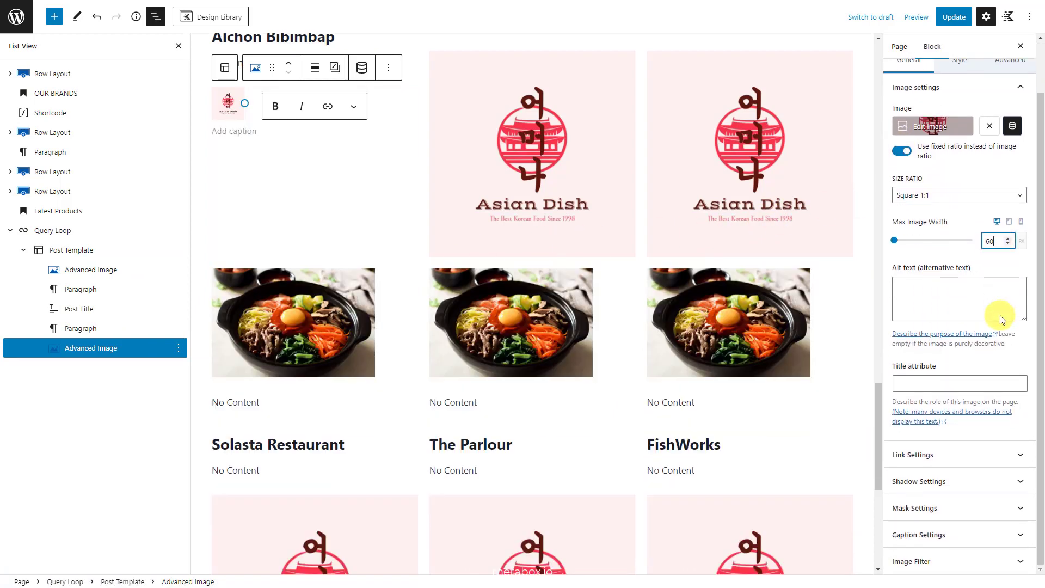
{"action": "left_click", "coordinate": [956, 534]}
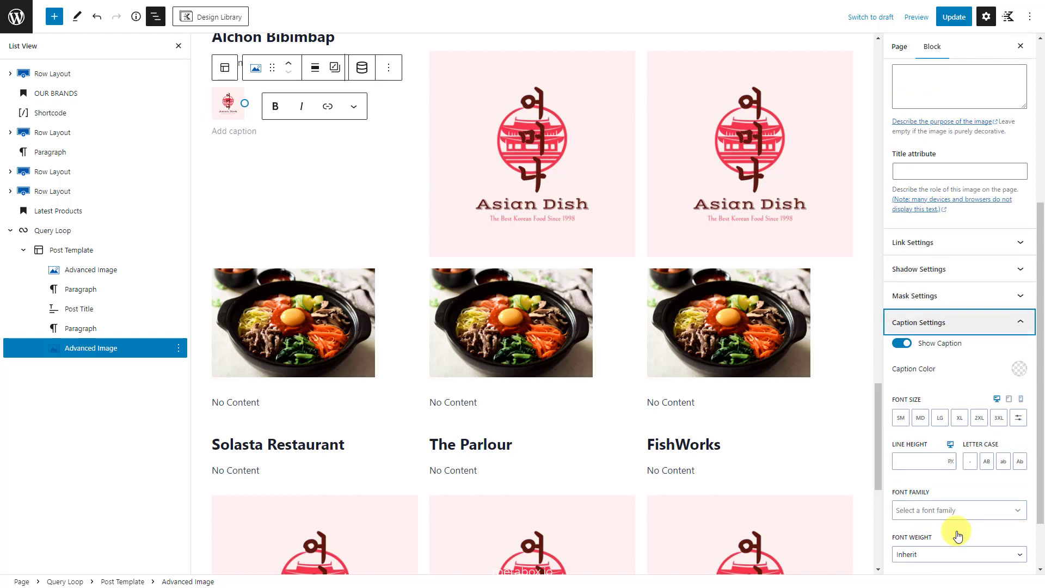
{"action": "left_click", "coordinate": [903, 344]}
Give the logo image block the additional CSS class "logo".
{"action": "scroll", "coordinate": [905, 346], "scroll_direction": "up", "scroll_amount": 5}
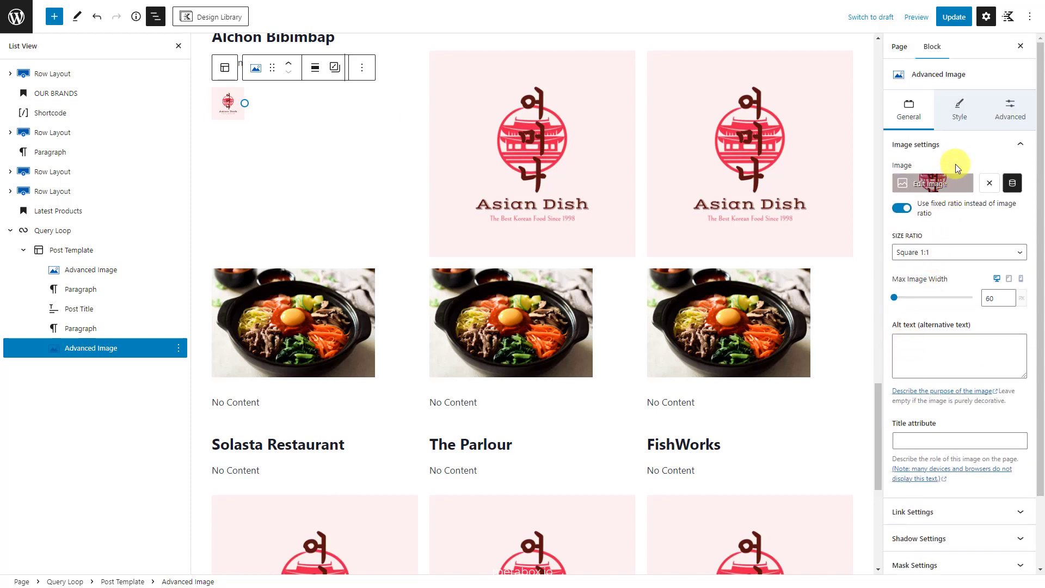
{"action": "left_click", "coordinate": [993, 124]}
{"action": "scroll", "coordinate": [952, 422], "scroll_direction": "down", "scroll_amount": 1}
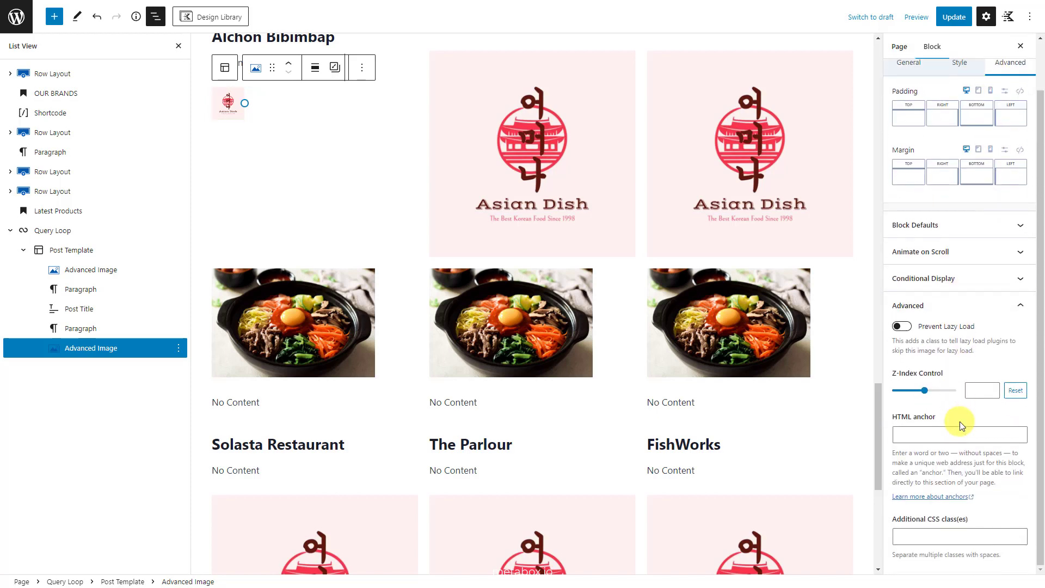
{"action": "left_click", "coordinate": [952, 537]}
{"action": "type", "text": "logo"}
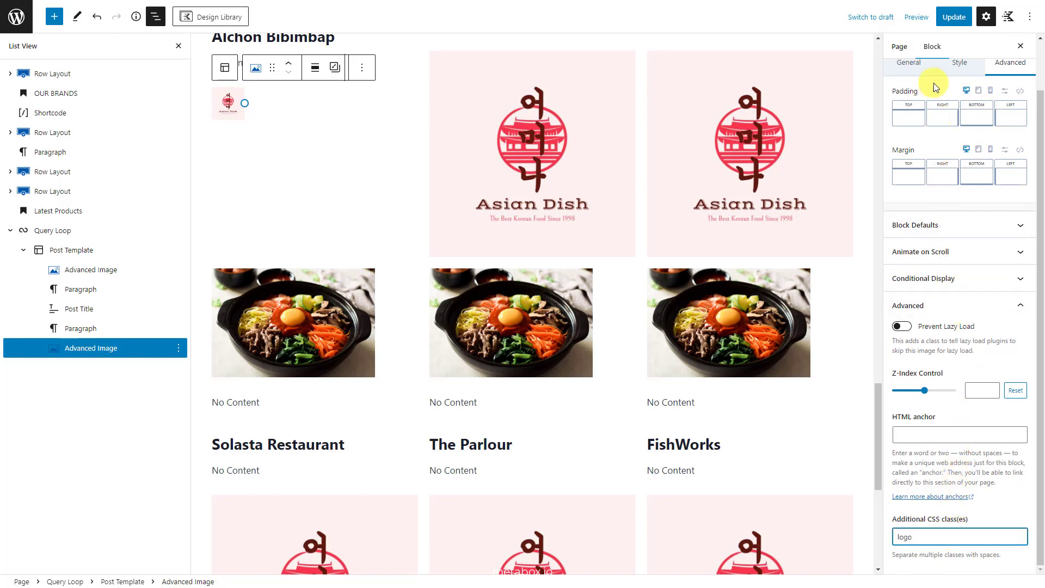
Update the page and check the restaurant images, vouchers and logos on the published page.
{"action": "left_click", "coordinate": [942, 24]}
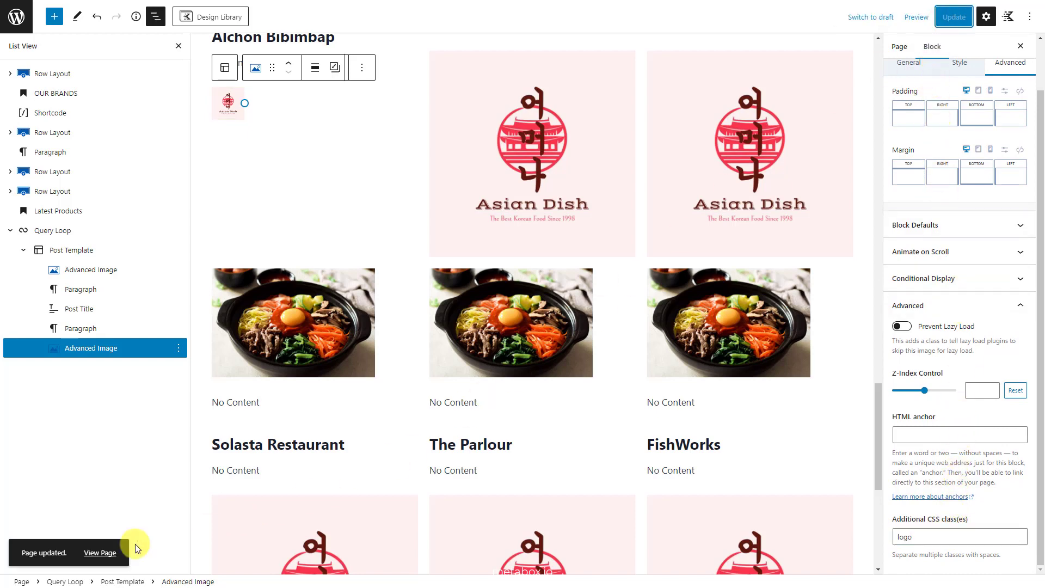
{"action": "left_click", "coordinate": [103, 553]}
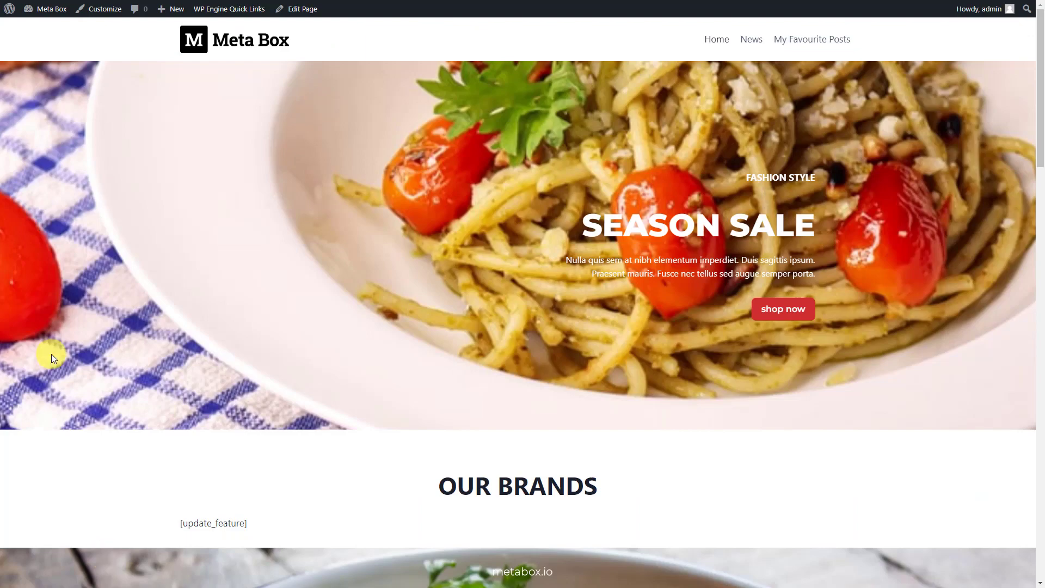
{"action": "left_click_drag", "start_coordinate": [1040, 89], "coordinate": [1038, 474]}
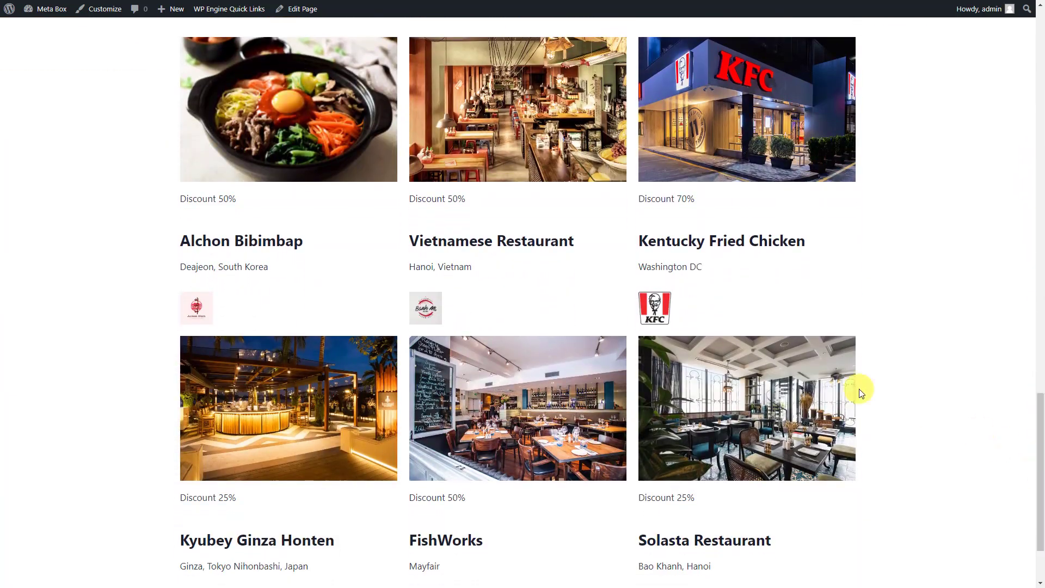
Add and publish custom CSS in the Customizer that zeroes .latest-products margins, styles p.voucher as a ribbon and positions .logo absolutely, 5px from top and right.
{"action": "left_click", "coordinate": [97, 14]}
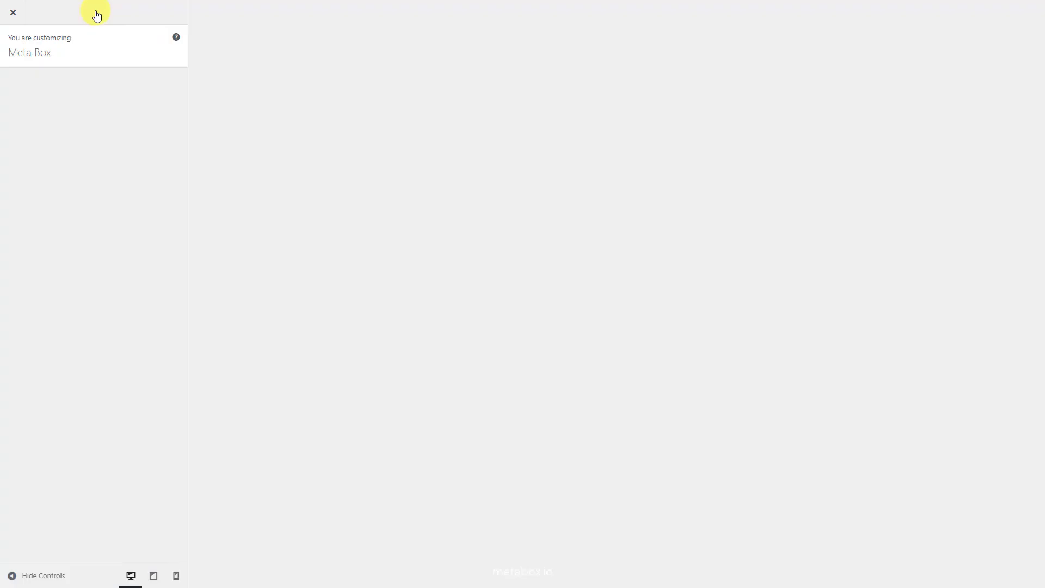
{"action": "scroll", "coordinate": [234, 302], "scroll_direction": "down", "scroll_amount": 20}
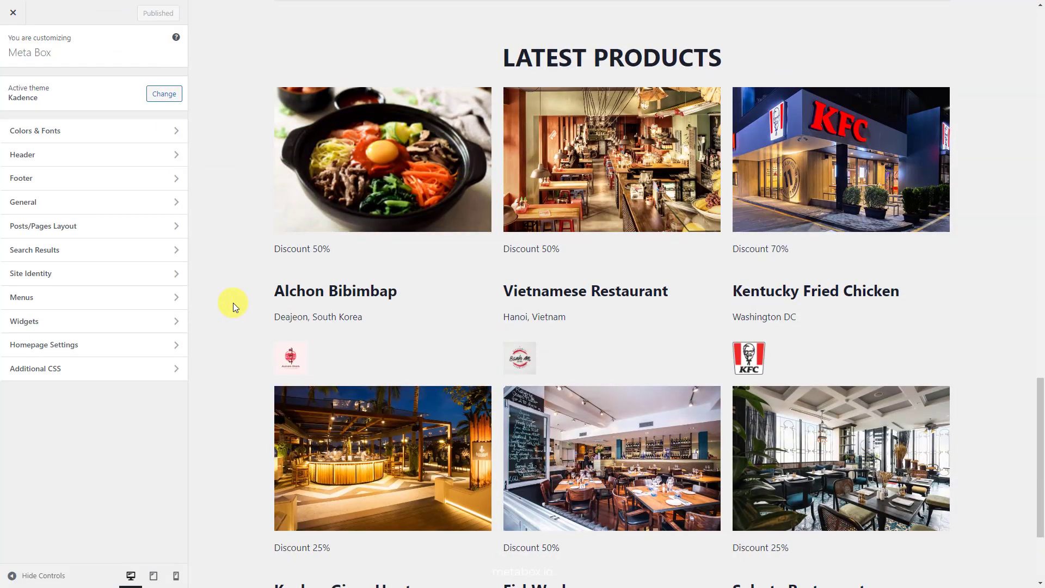
{"action": "left_click", "coordinate": [155, 367]}
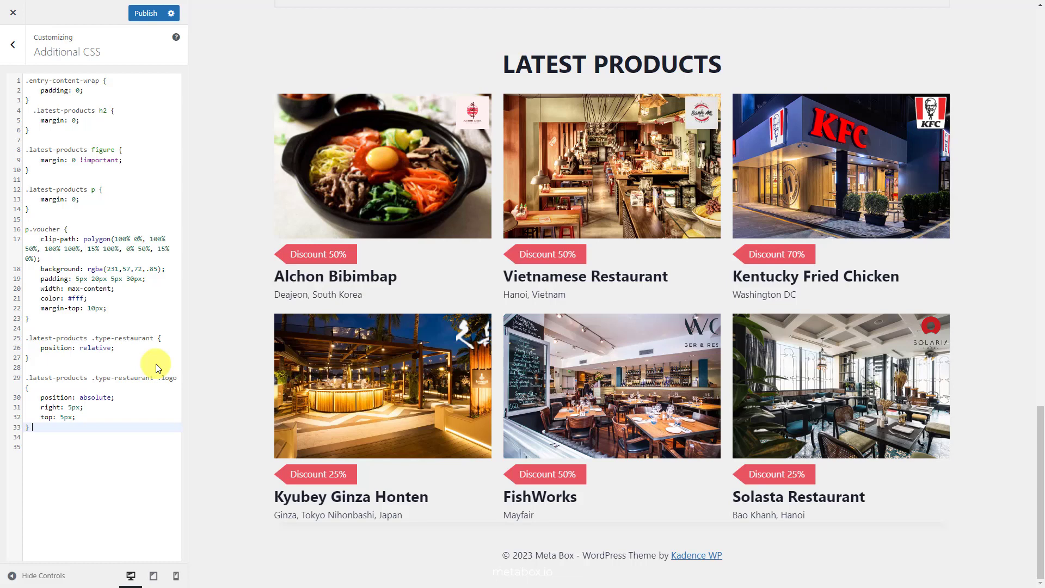
{"action": "left_click", "coordinate": [152, 14]}
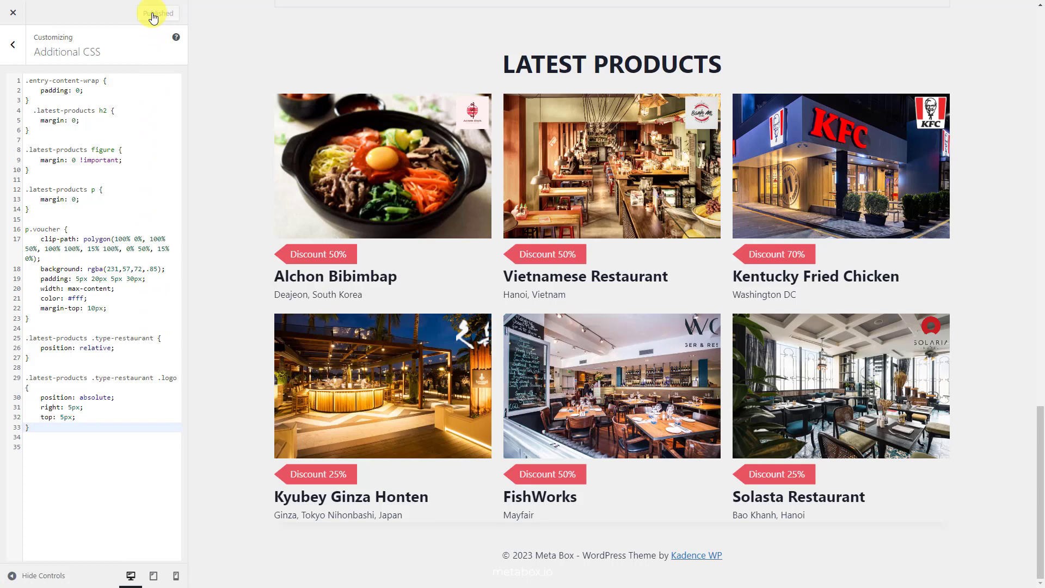